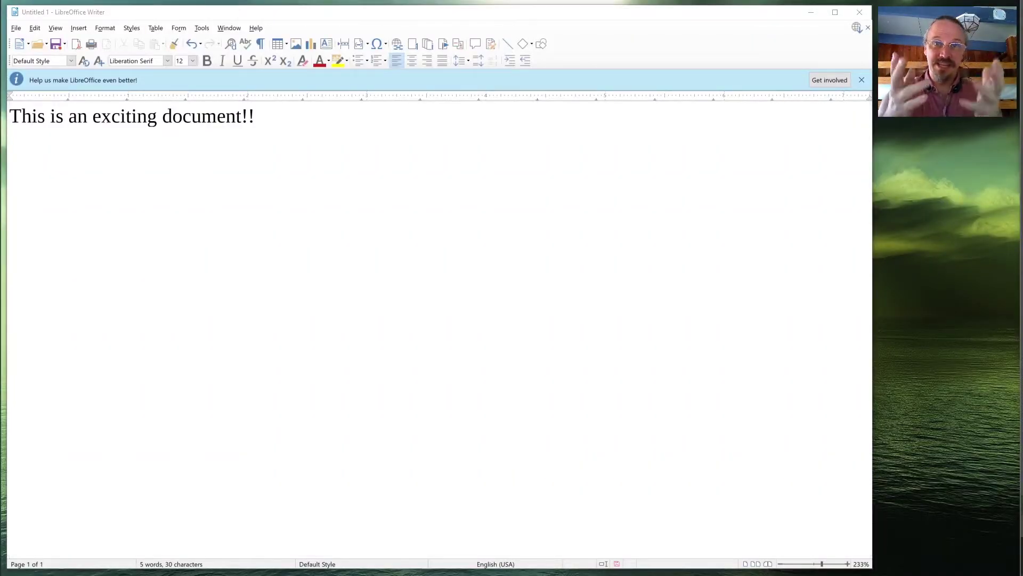
Add the line 'No, really! This is an exciting document!!' below the first sentence.
click(349, 481)
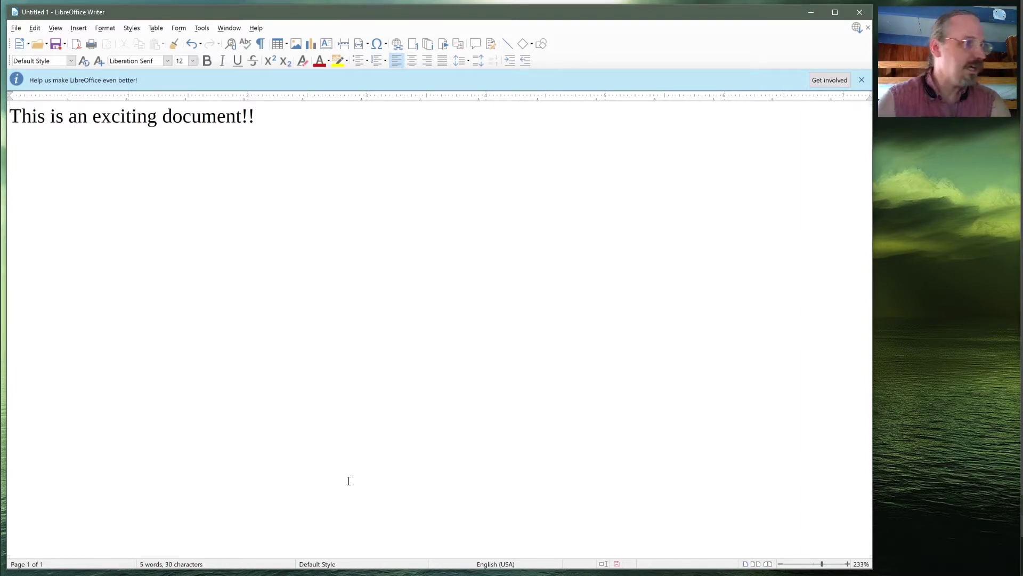
text(No, really! This is an e)
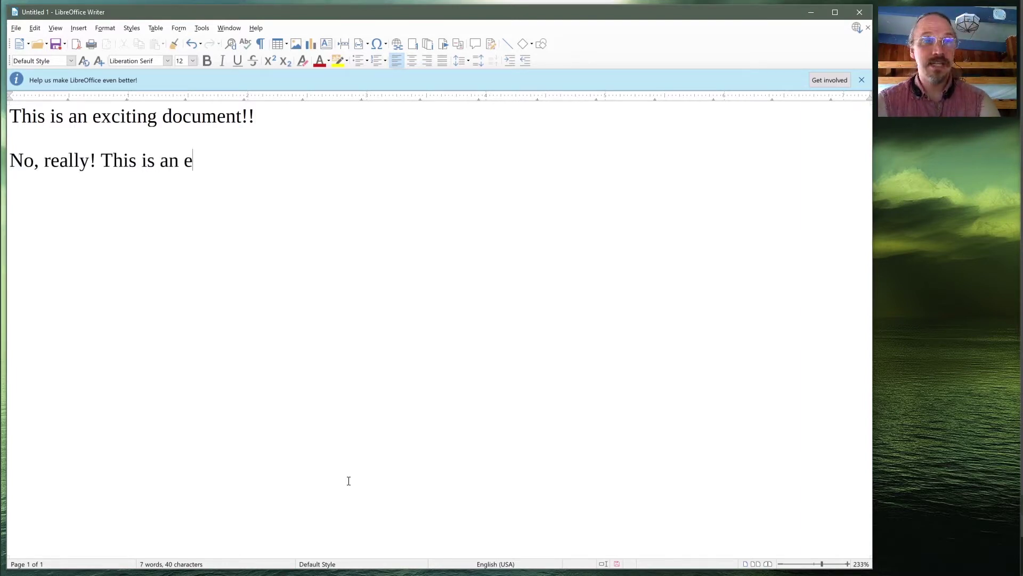
text(xciting )
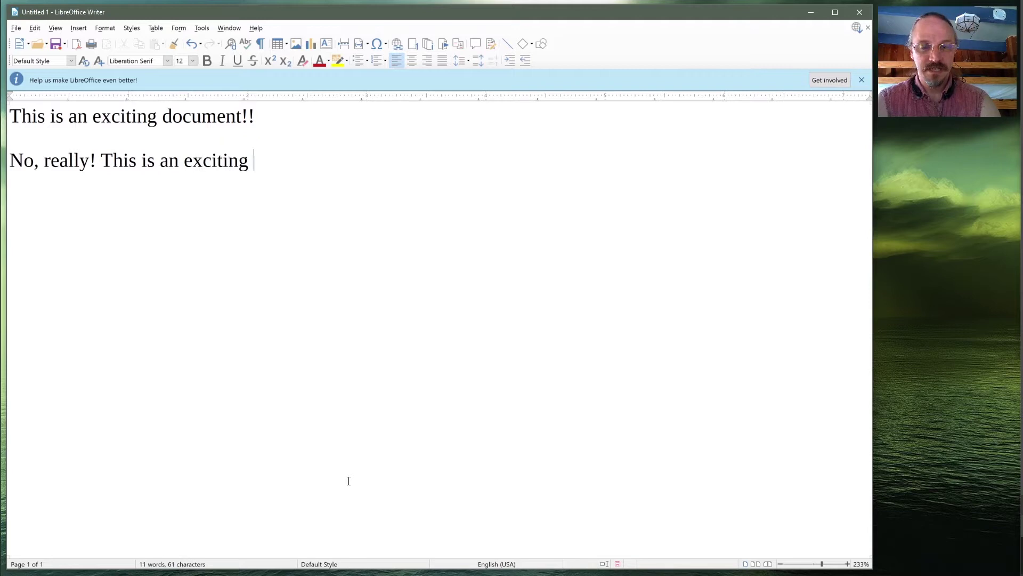
text(docume)
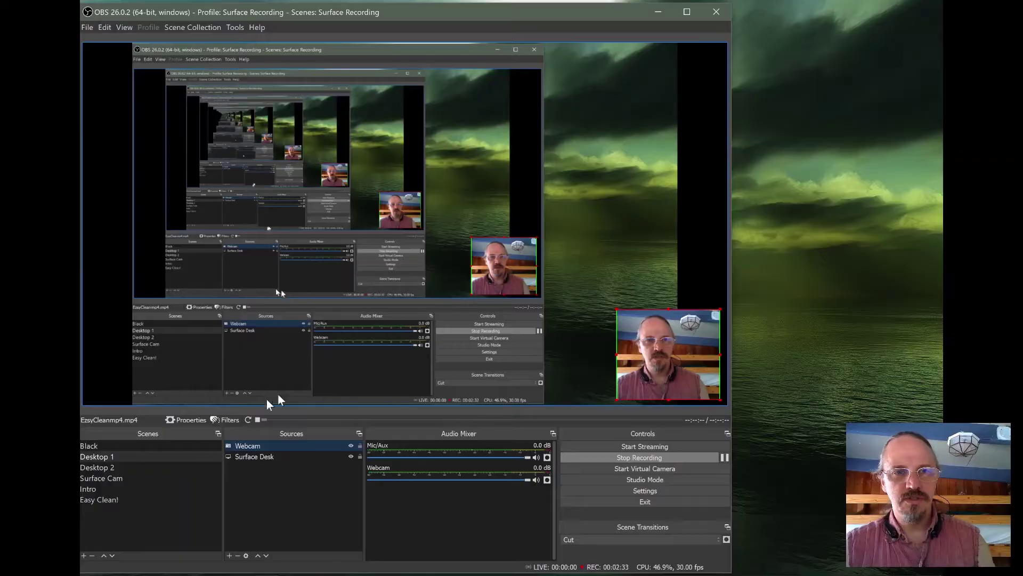
click(94, 457)
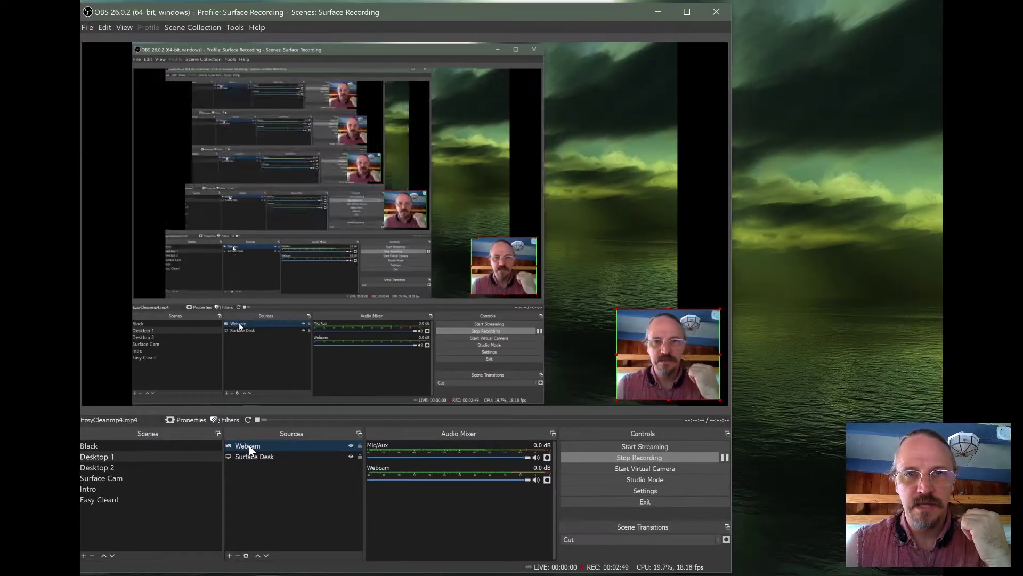
right_click(247, 484)
mouse_move(265, 485)
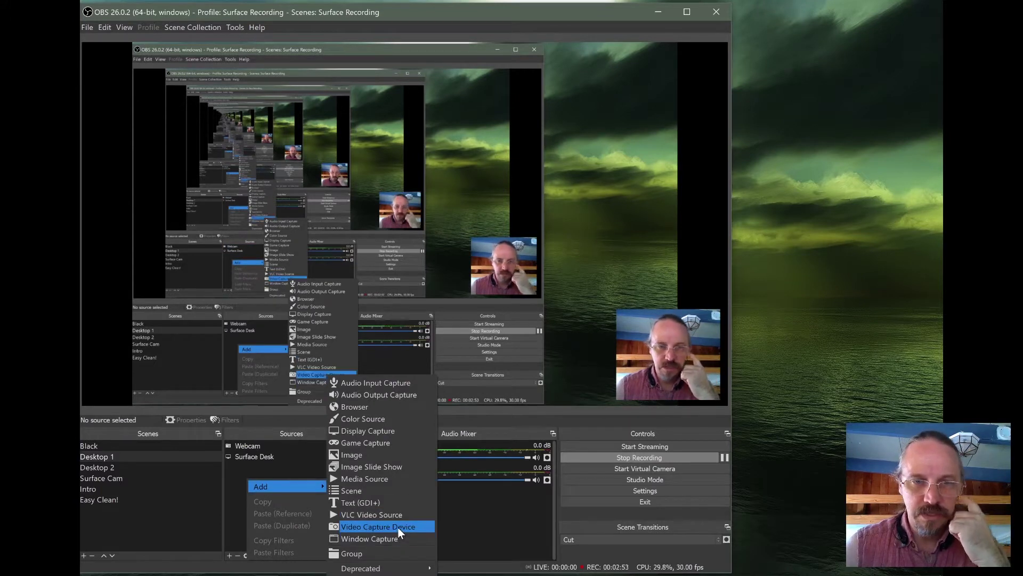
click(249, 475)
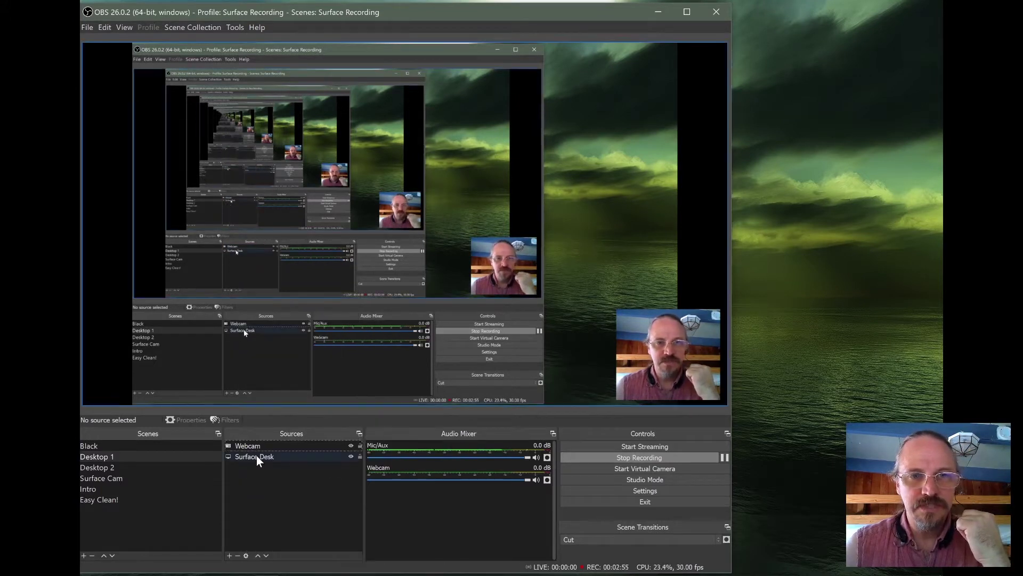
right_click(270, 490)
mouse_move(298, 496)
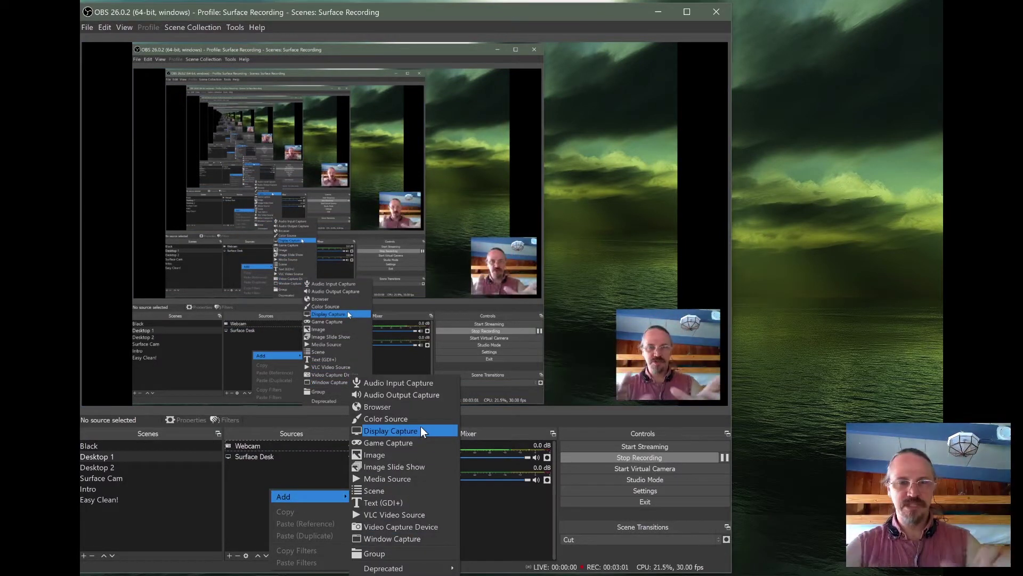
click(256, 507)
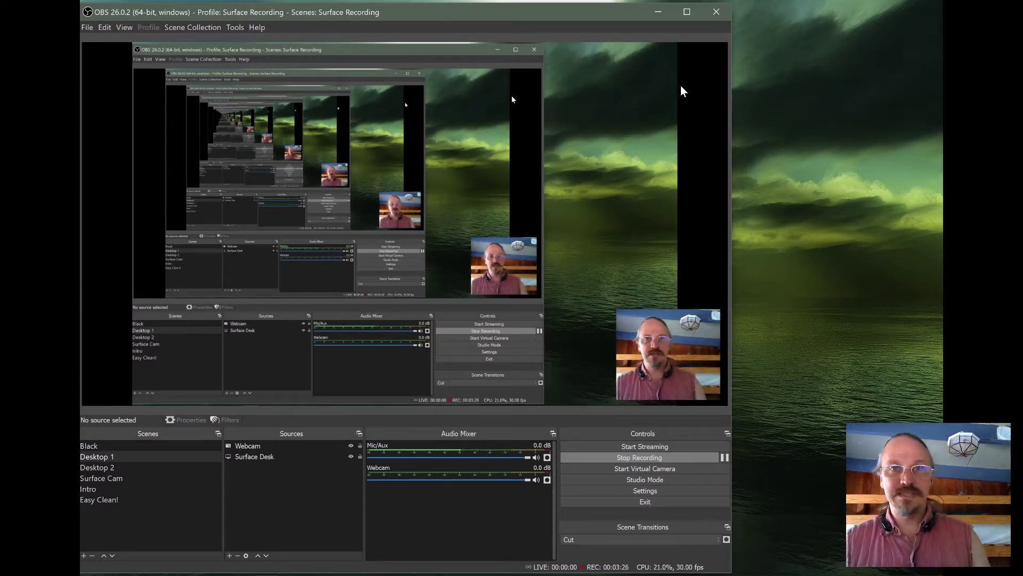
drag(687, 353, 664, 361)
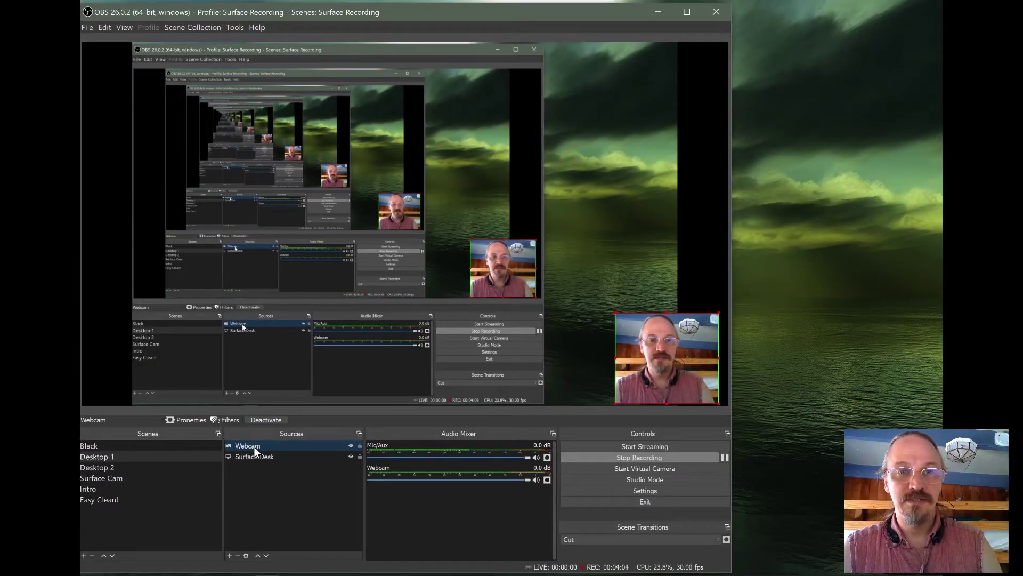
Open the Webcam properties, widen them, and bring up the Configure Video camera settings.
double_click(254, 446)
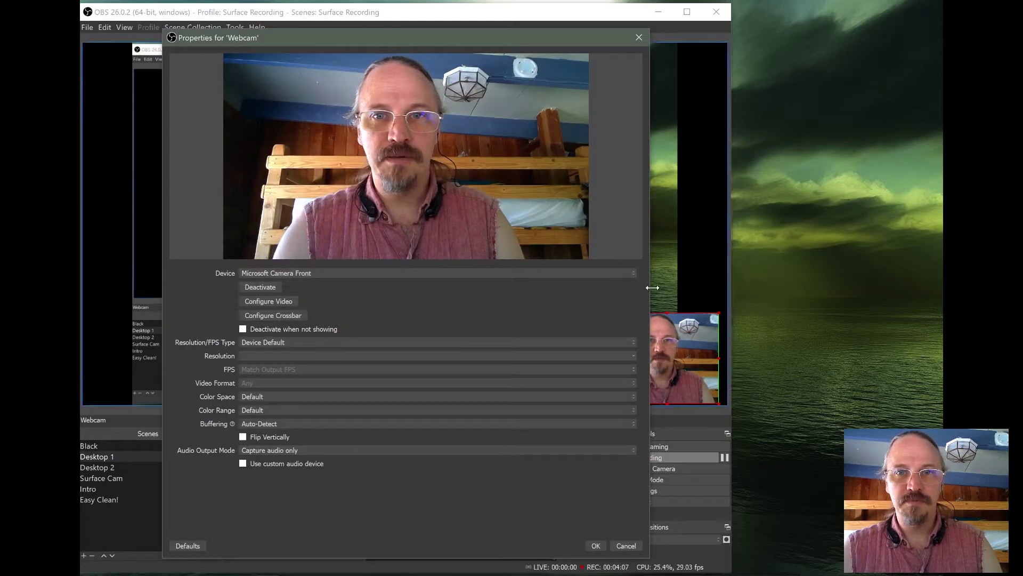
drag(651, 287, 773, 294)
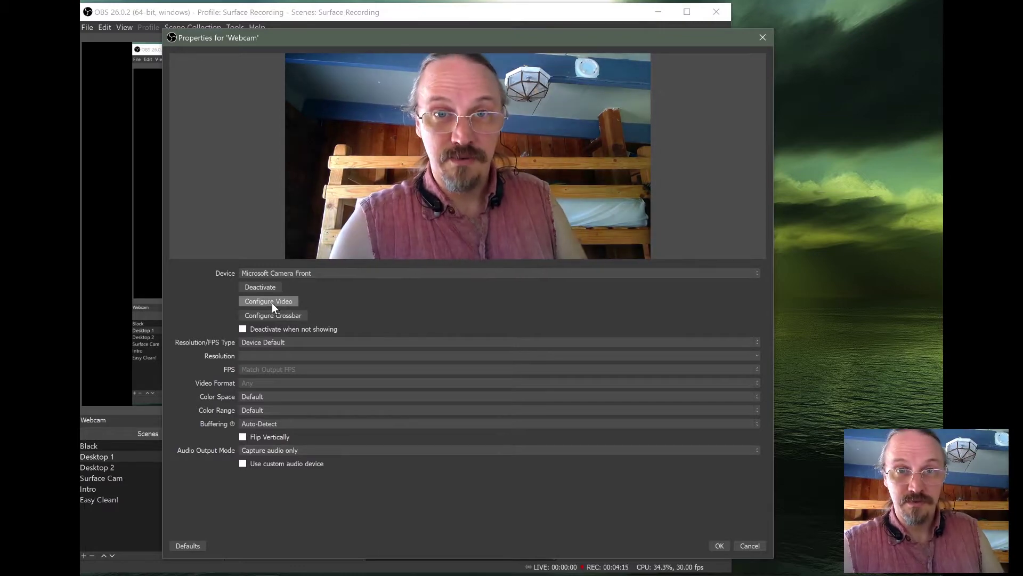
click(279, 299)
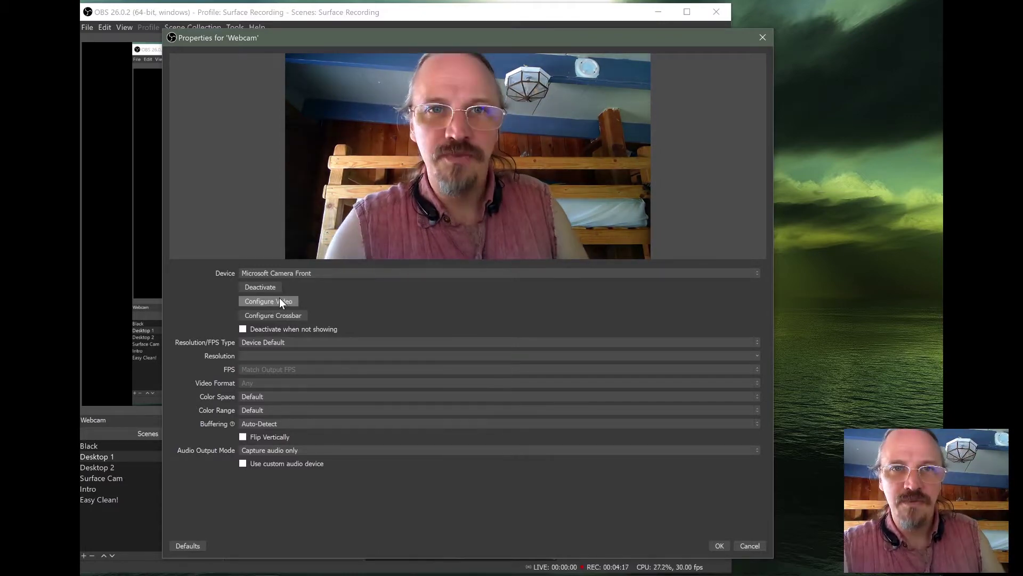
drag(255, 29, 768, 198)
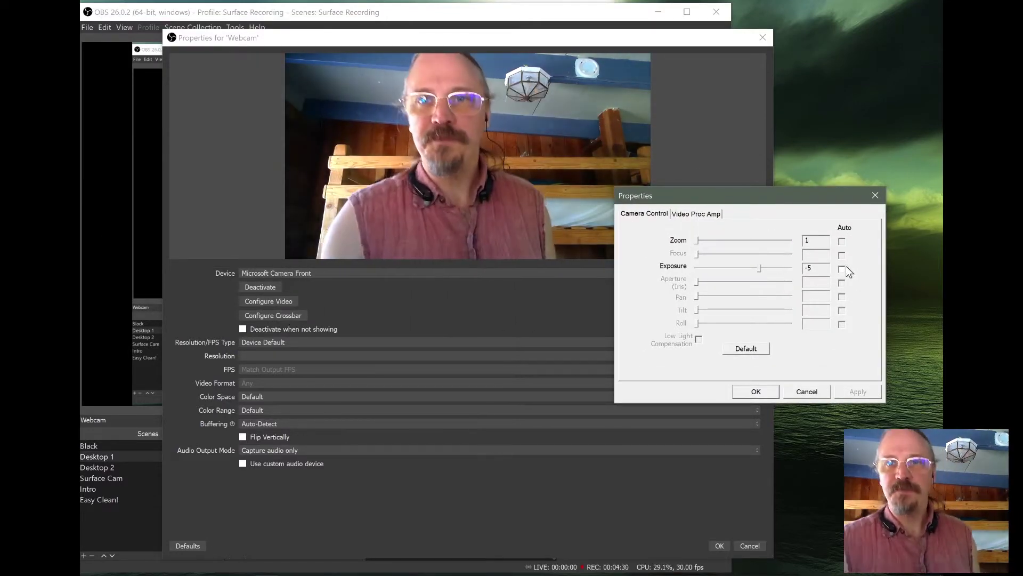
Turn off auto exposure and set the webcam exposure to -6.
click(842, 270)
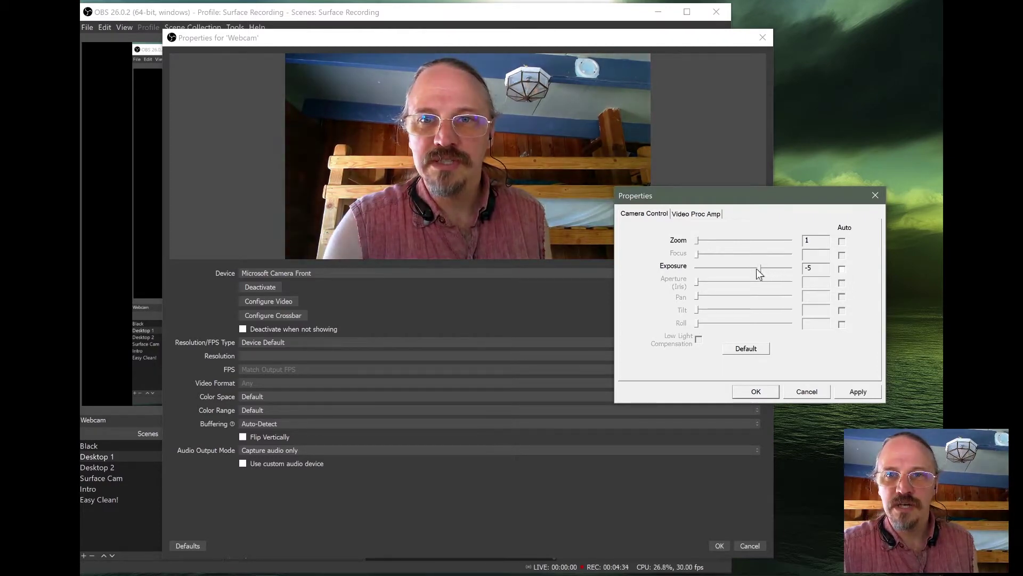
drag(756, 269, 722, 272)
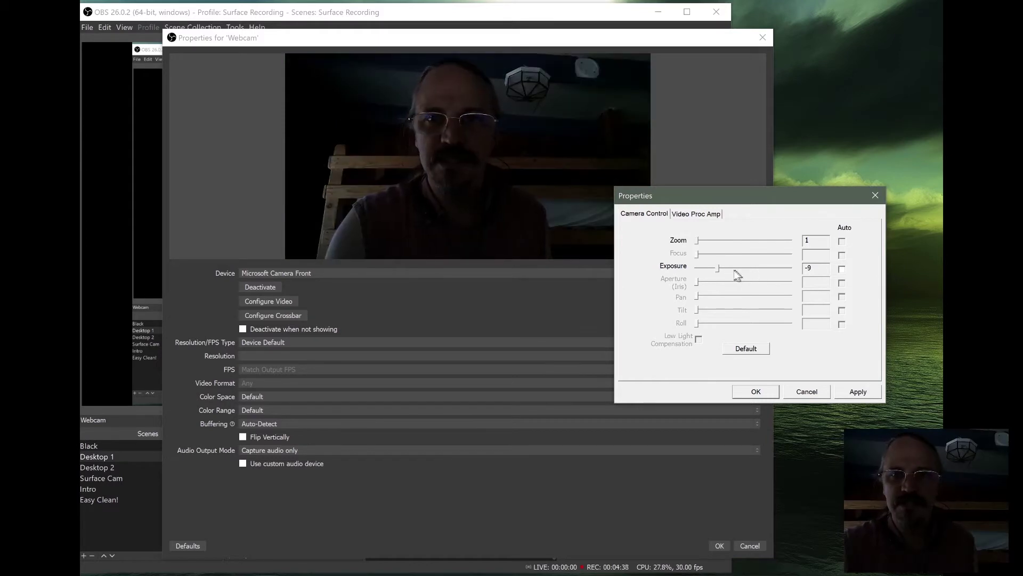
drag(718, 269, 750, 270)
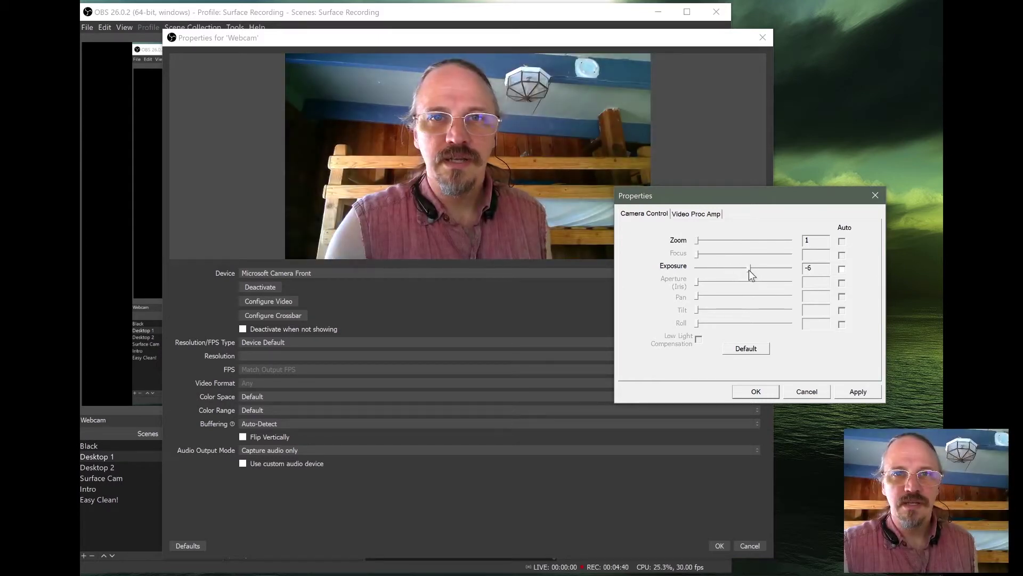
On Video Proc Amp, make white balance manual at 4908 and return contrast to 0.
click(689, 215)
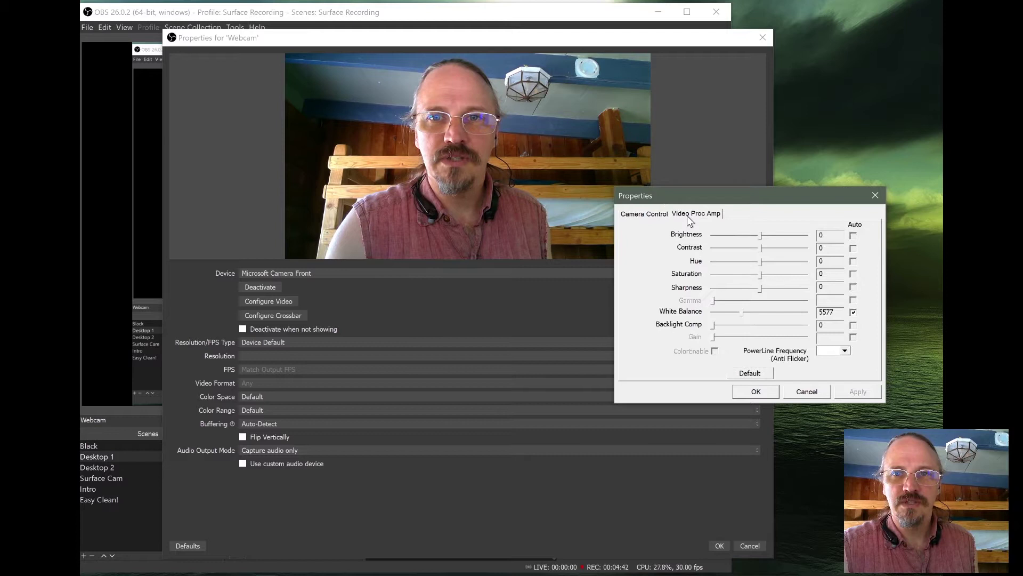
click(852, 312)
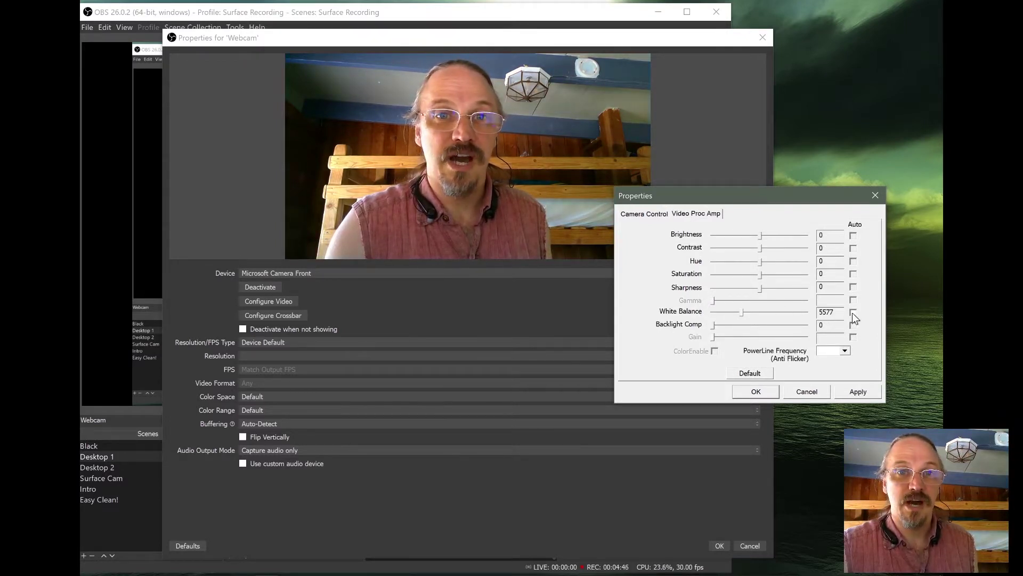
mouse_move(743, 311)
mouse_down()
mouse_move(727, 312)
mouse_move(736, 311)
mouse_up()
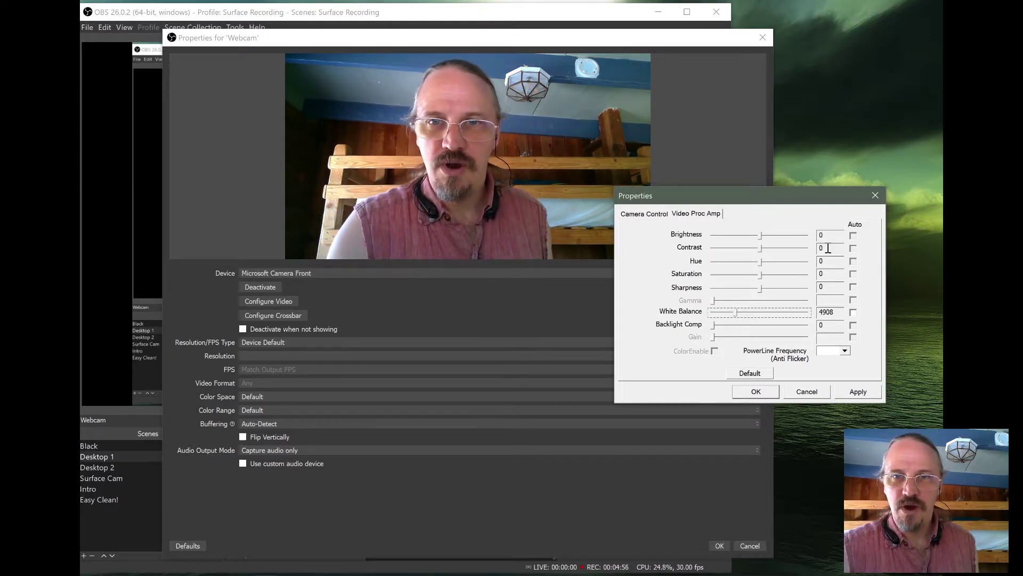
drag(763, 238, 799, 247)
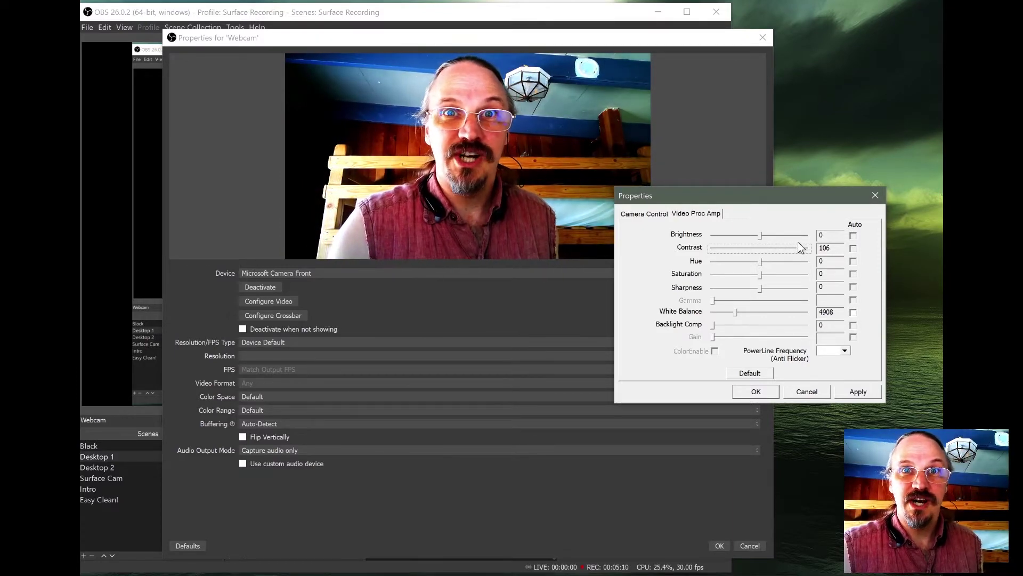
drag(794, 247, 762, 249)
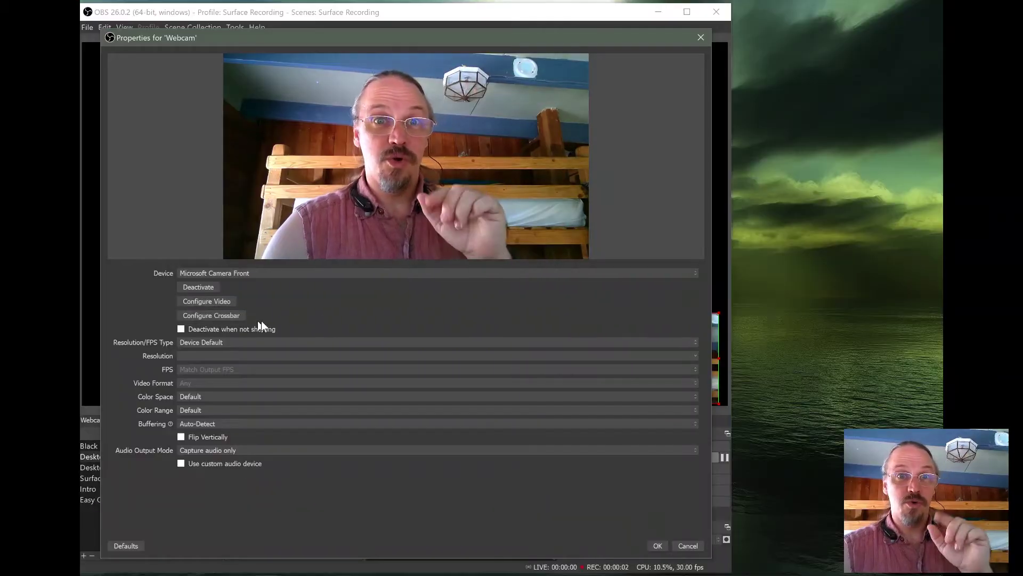
Enlarge the webcam preview and reopen the camera's Video Proc Amp settings.
drag(395, 263, 382, 357)
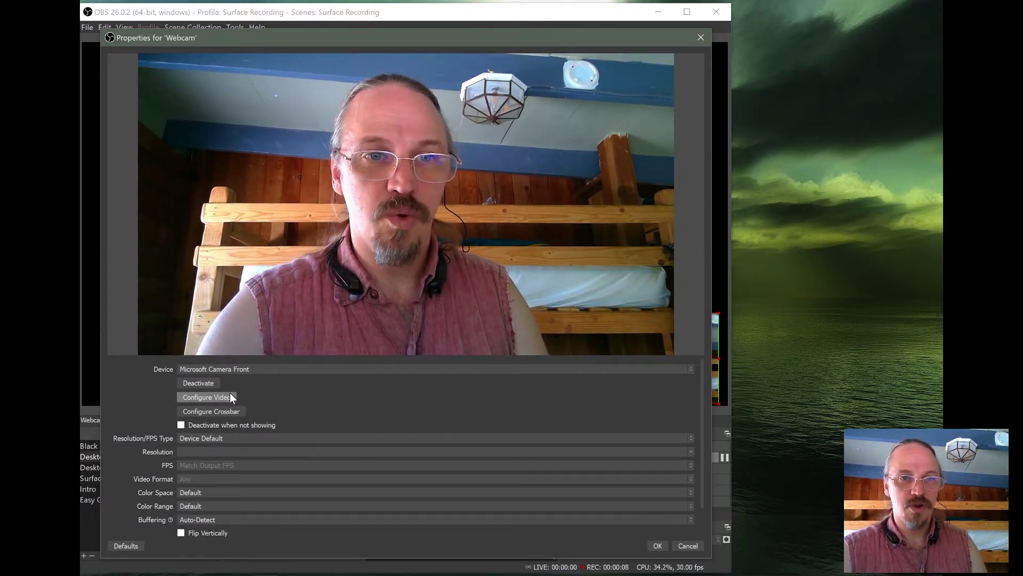
click(210, 399)
drag(360, 97, 761, 131)
click(671, 151)
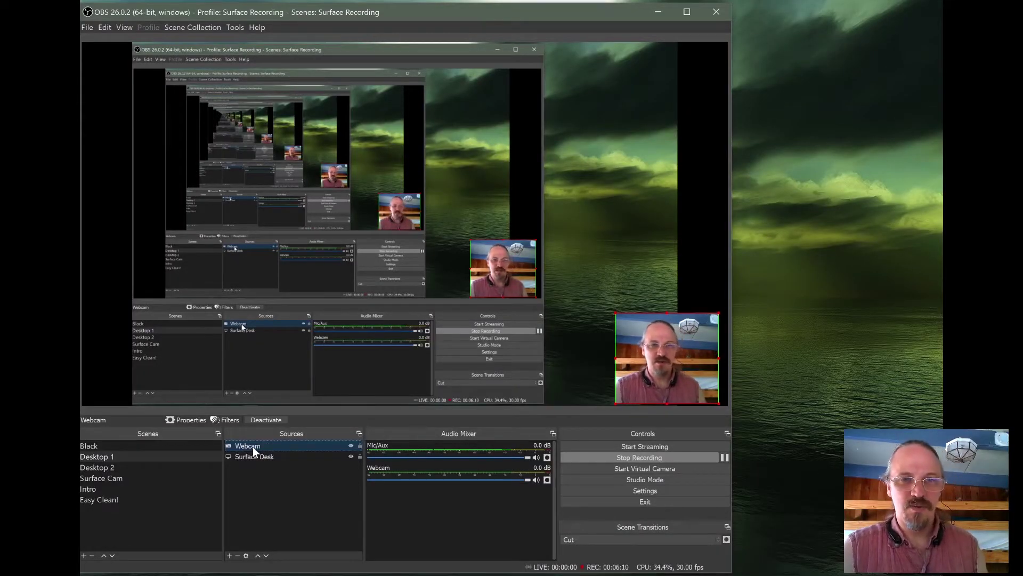
Open the Webcam source's filters and select the Color Correction filter.
right_click(253, 446)
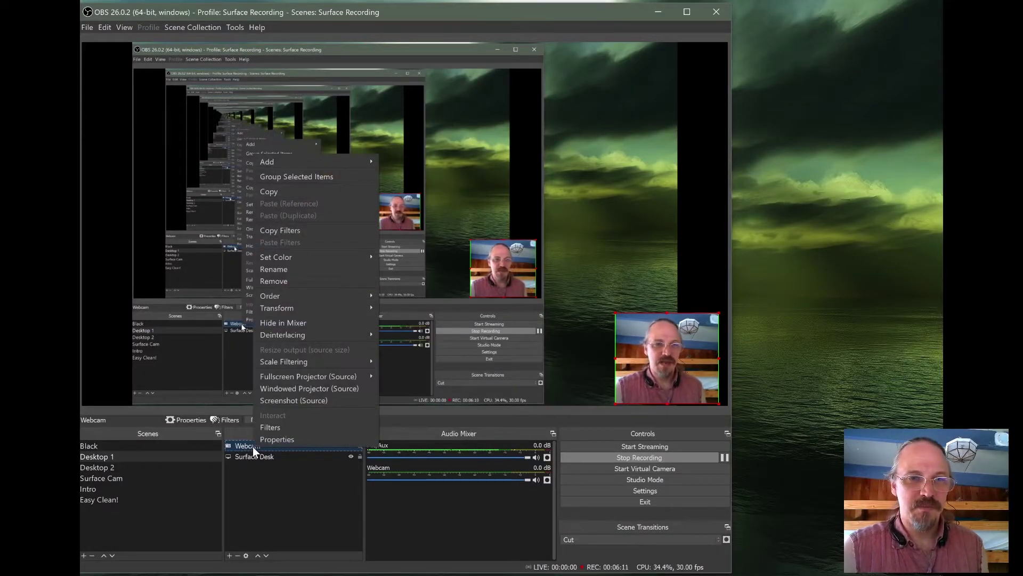
click(280, 427)
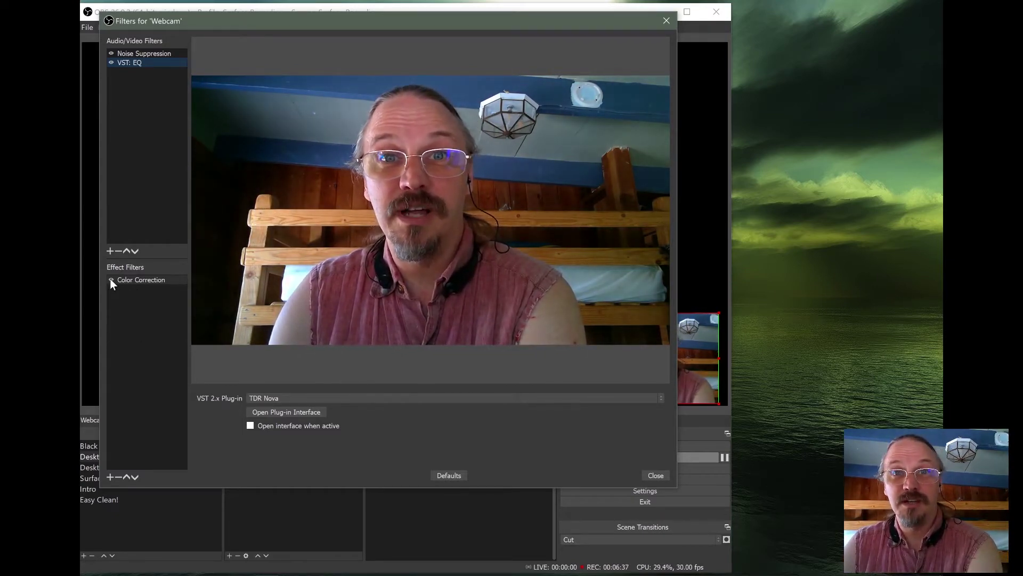
click(110, 279)
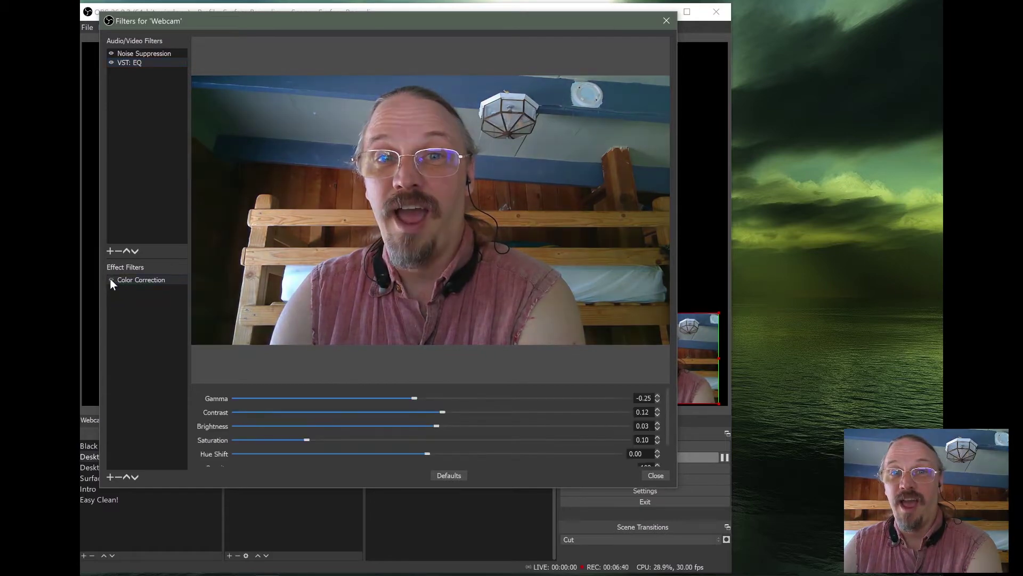
Toggle Color Correction off and on to compare, leaving it enabled.
click(111, 279)
click(110, 279)
click(110, 279)
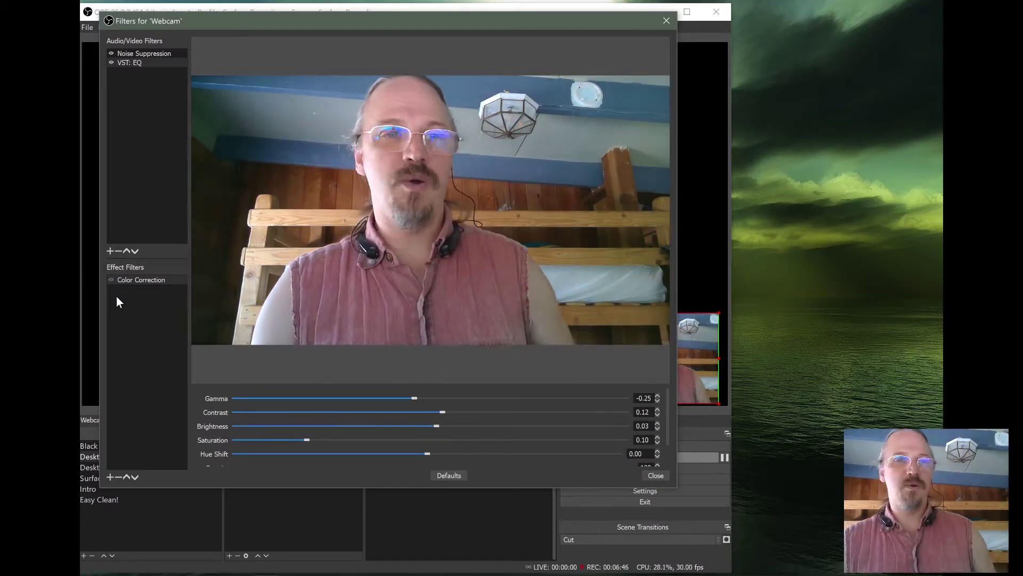
click(112, 280)
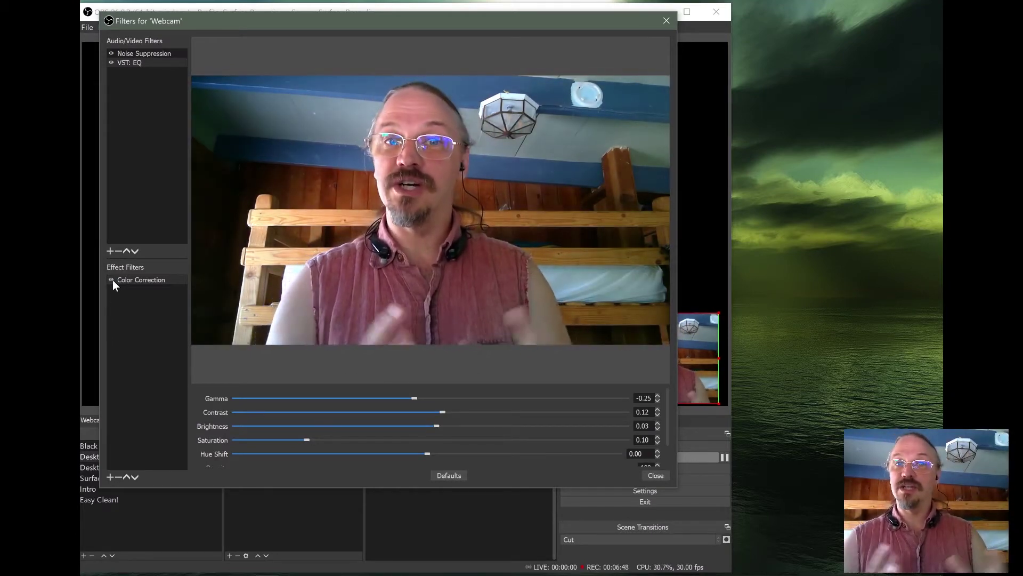
scroll(493, 434, down, 3)
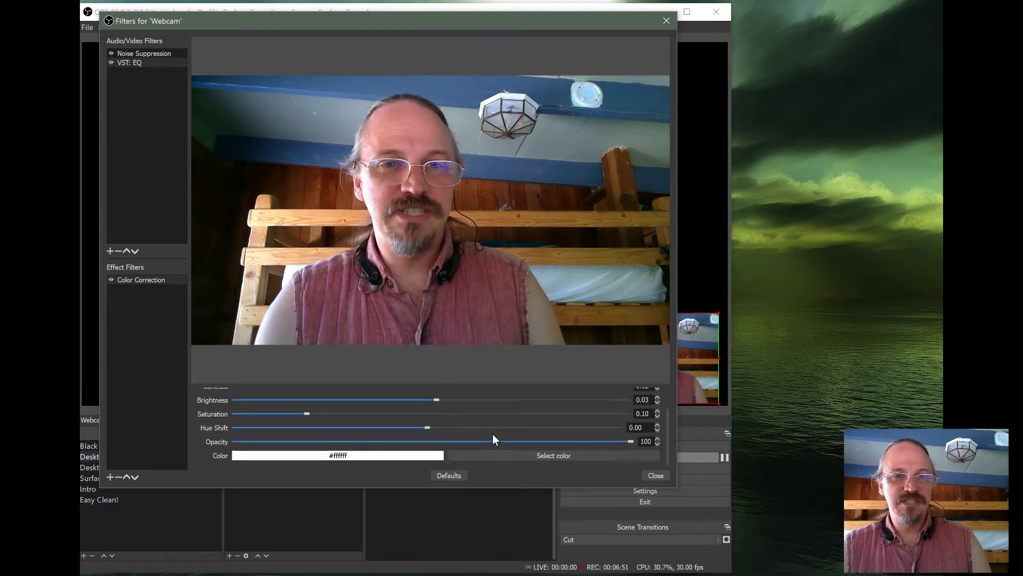
scroll(493, 434, up, 3)
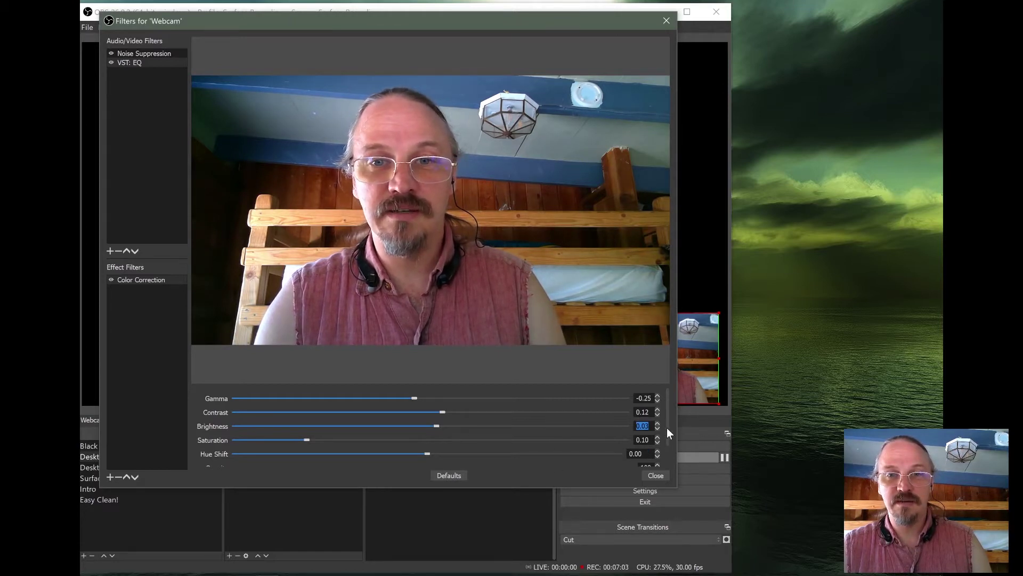
drag(667, 427, 666, 398)
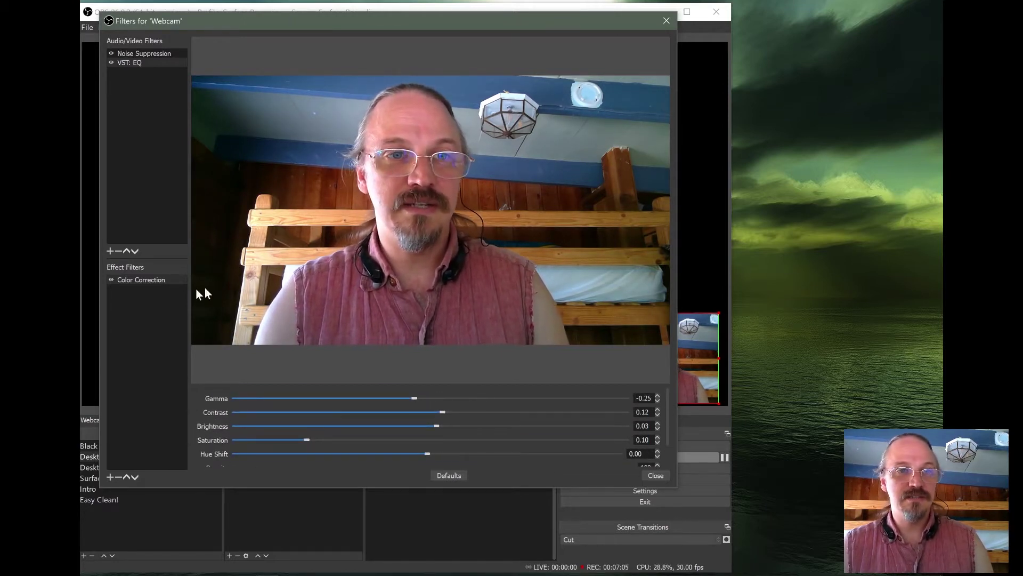
click(111, 279)
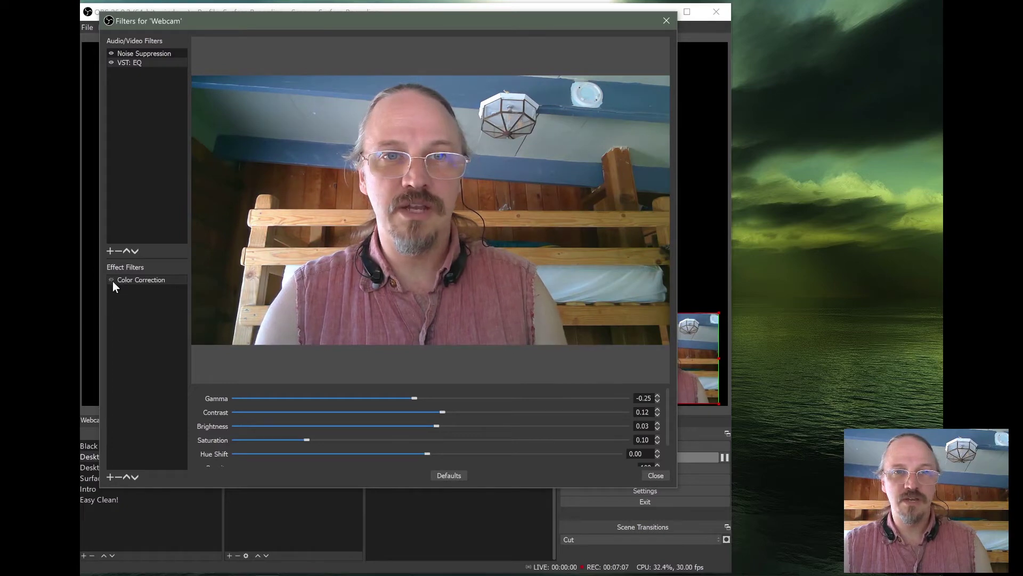
click(113, 280)
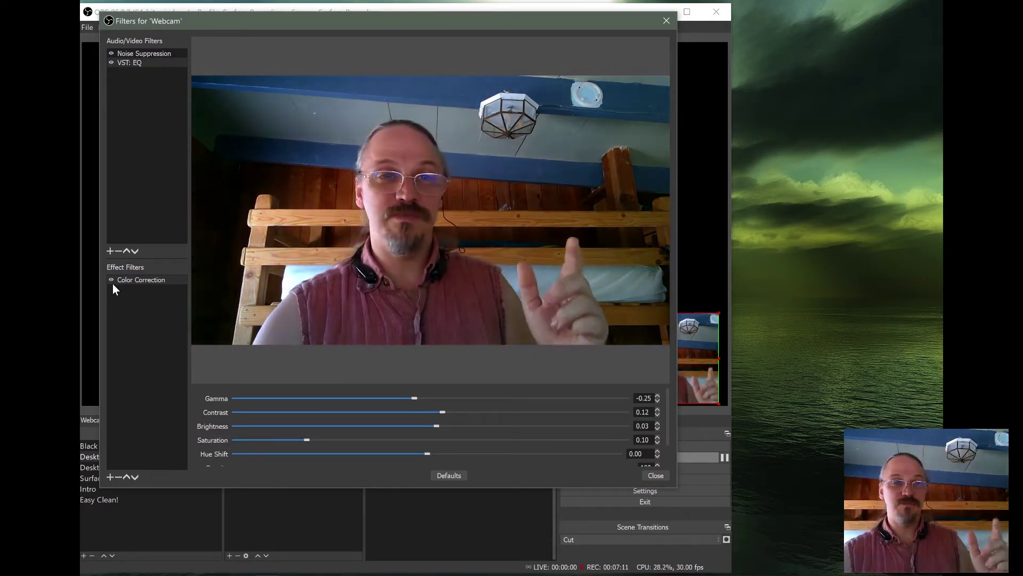
Add a second Color Correction filter named 'Old Geezer' to the webcam.
right_click(137, 321)
mouse_move(152, 332)
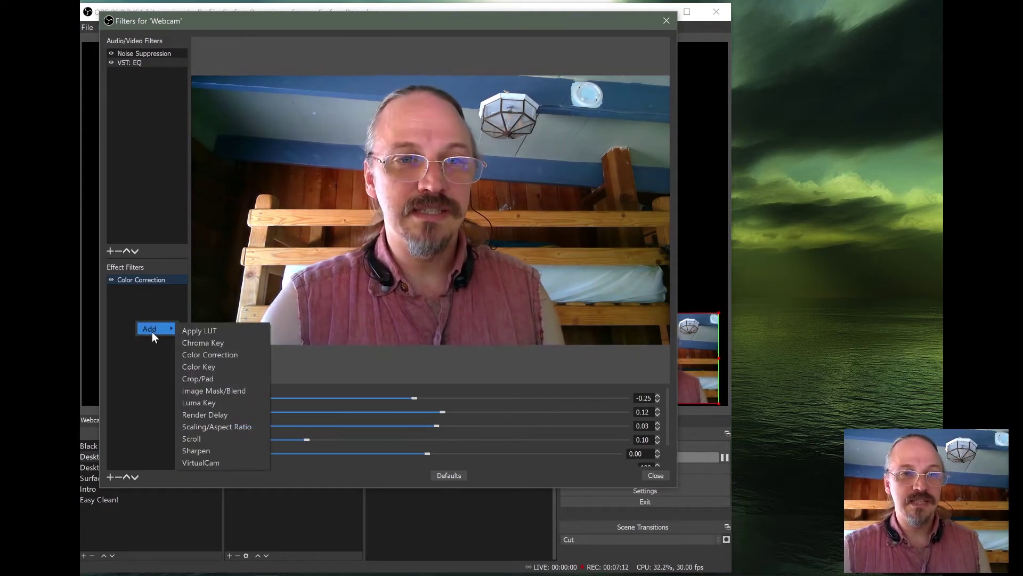
click(238, 354)
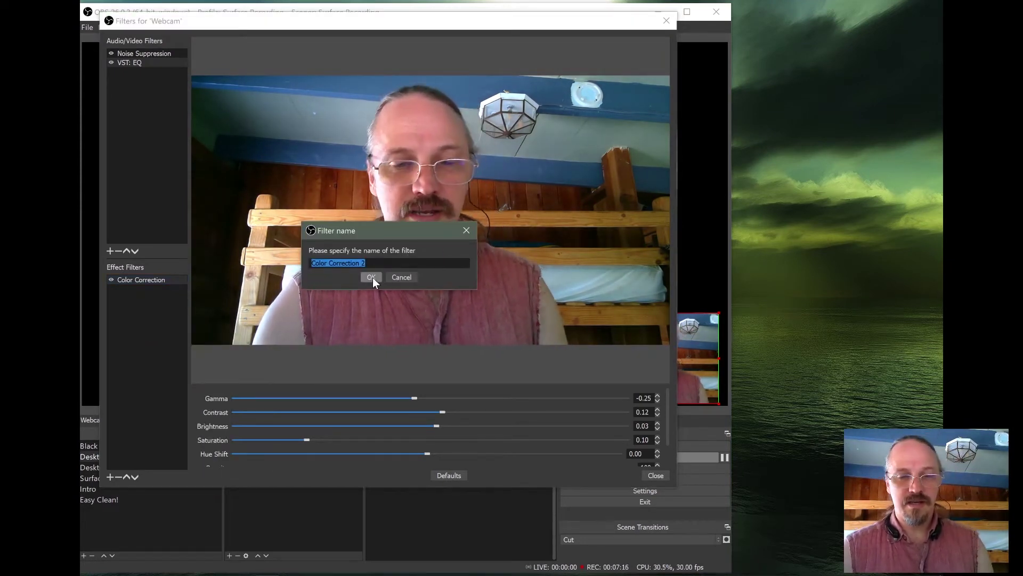
text(Old G)
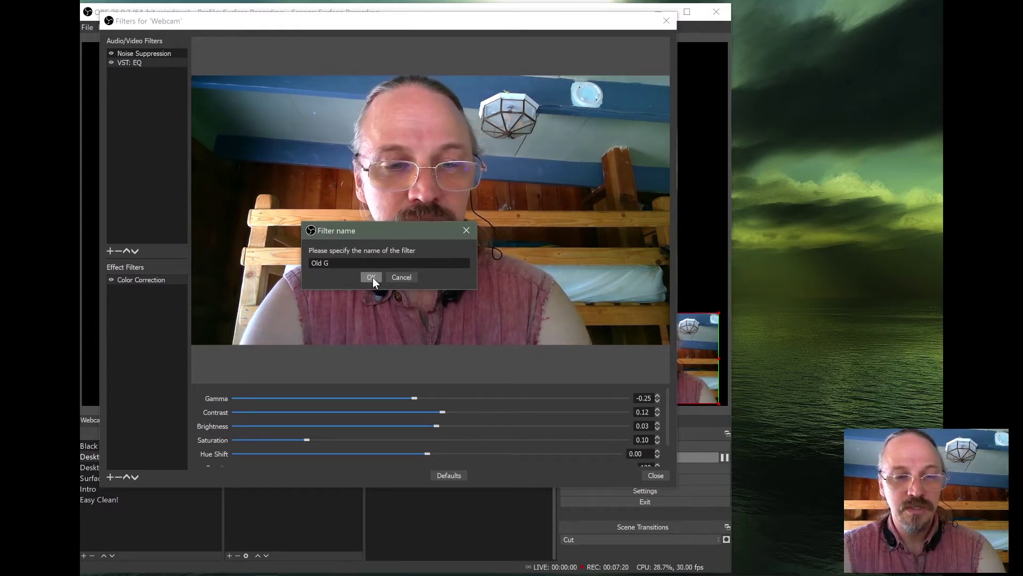
text(eezer)
click(371, 277)
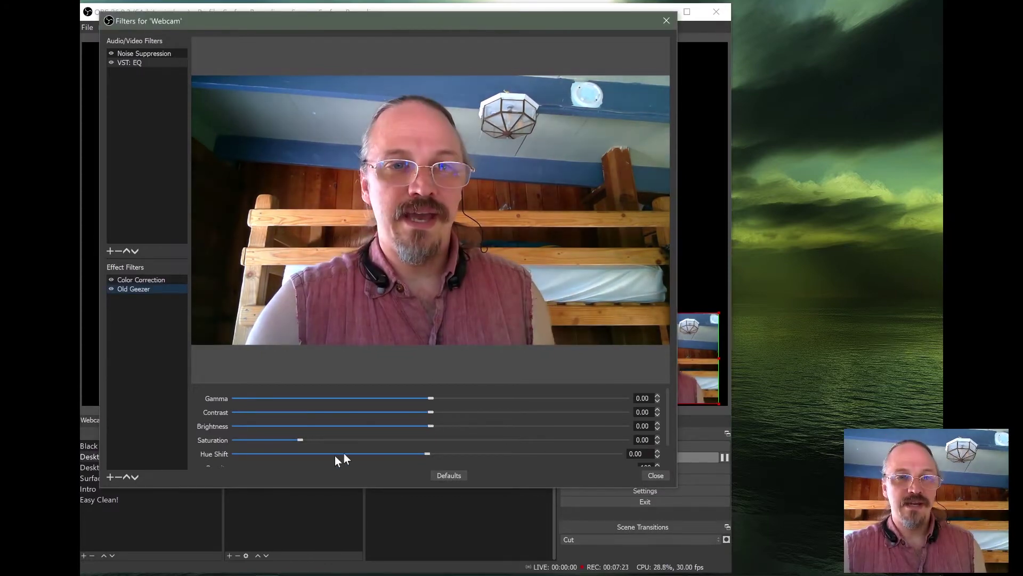
Set Old Geezer to saturation -1, contrast 1.11 and gamma 0.25.
click(300, 439)
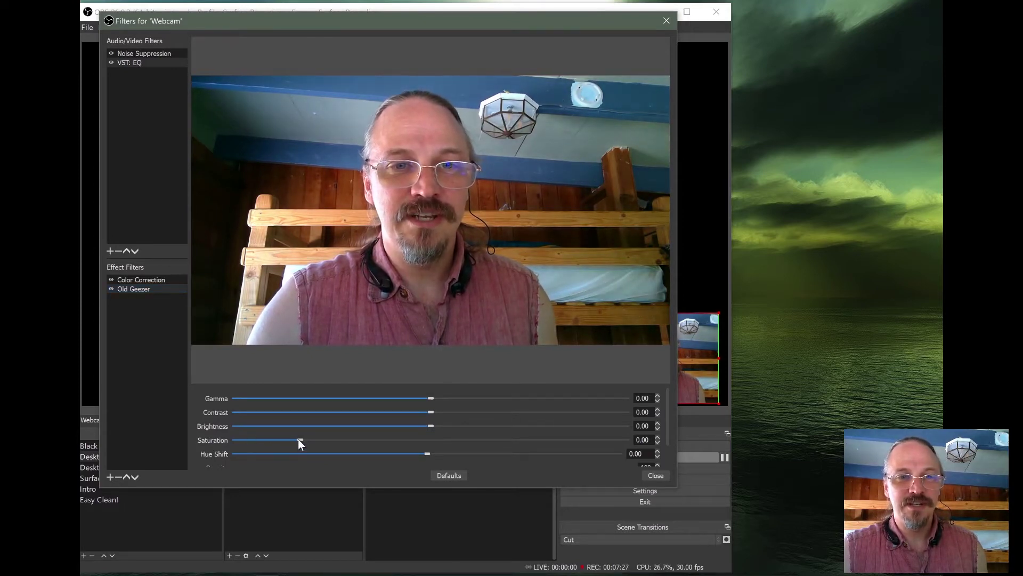
drag(298, 439, 184, 442)
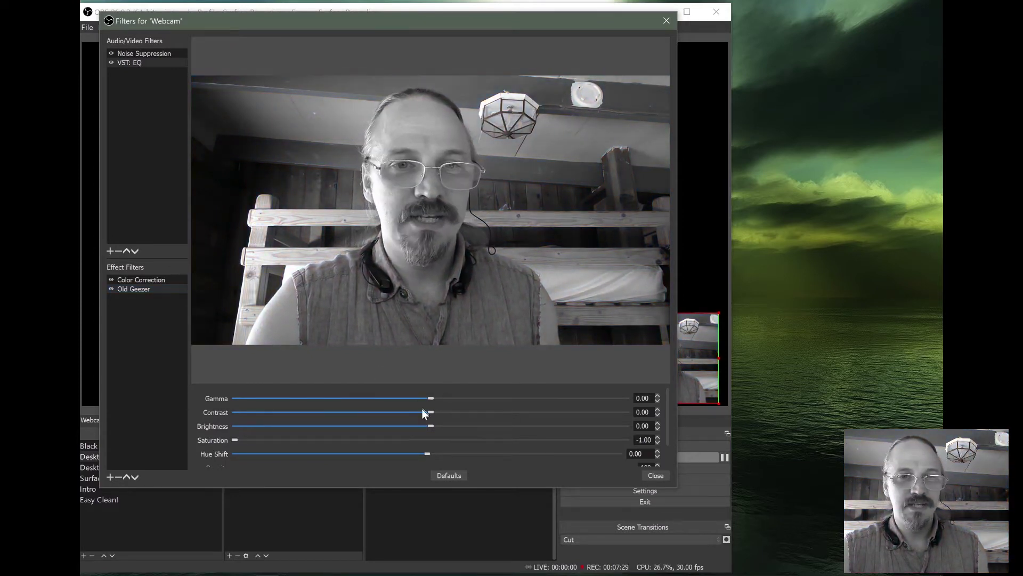
drag(430, 411, 538, 415)
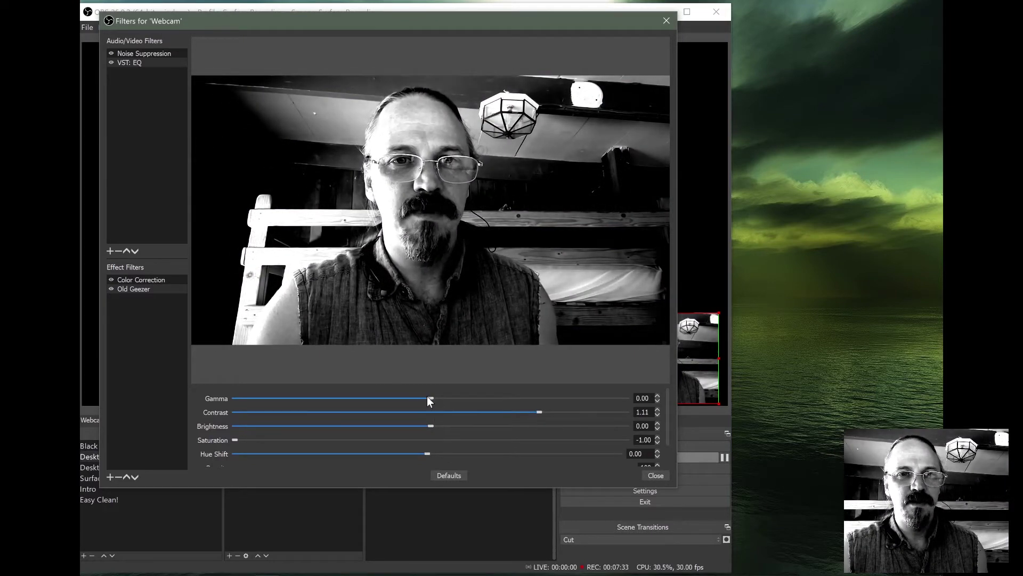
drag(432, 398, 419, 400)
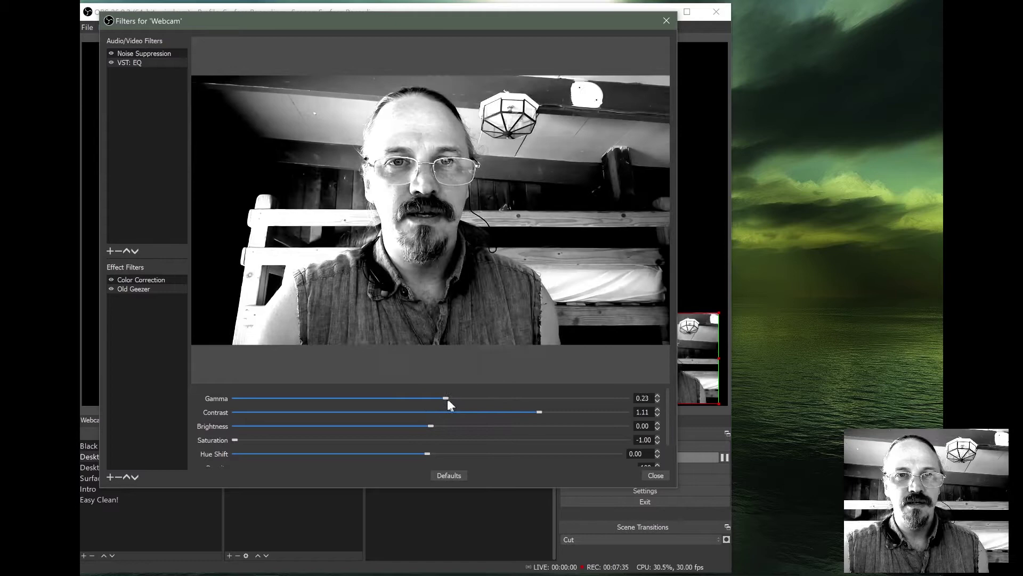
drag(447, 401, 448, 402)
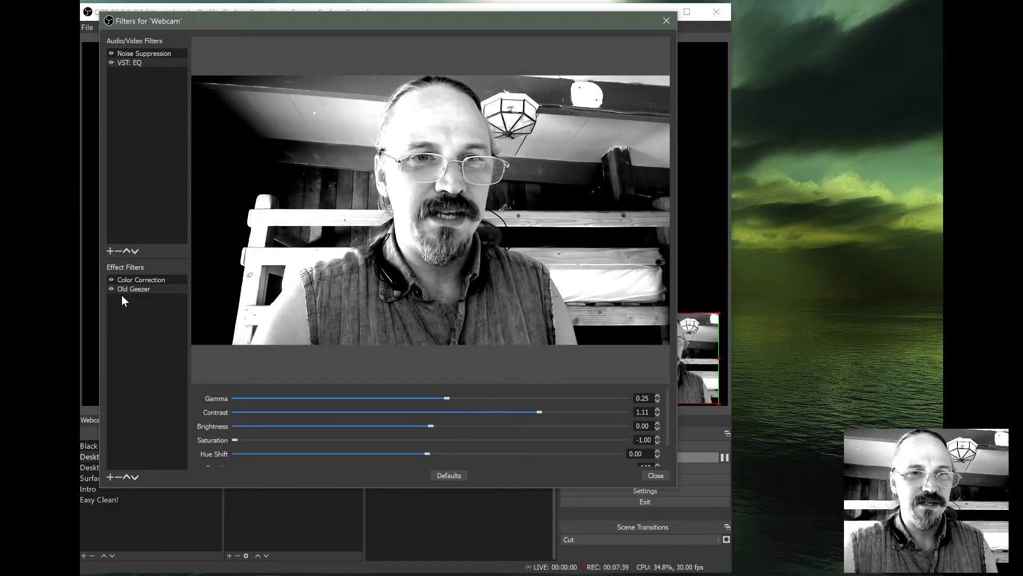
Toggle Old Geezer off and on to compare, leaving it switched off.
click(113, 287)
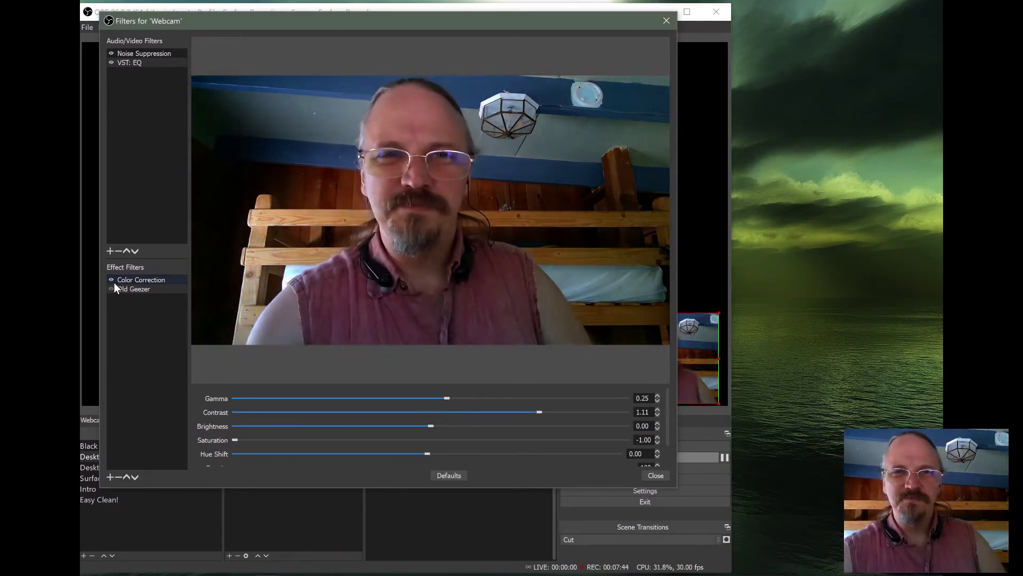
click(112, 289)
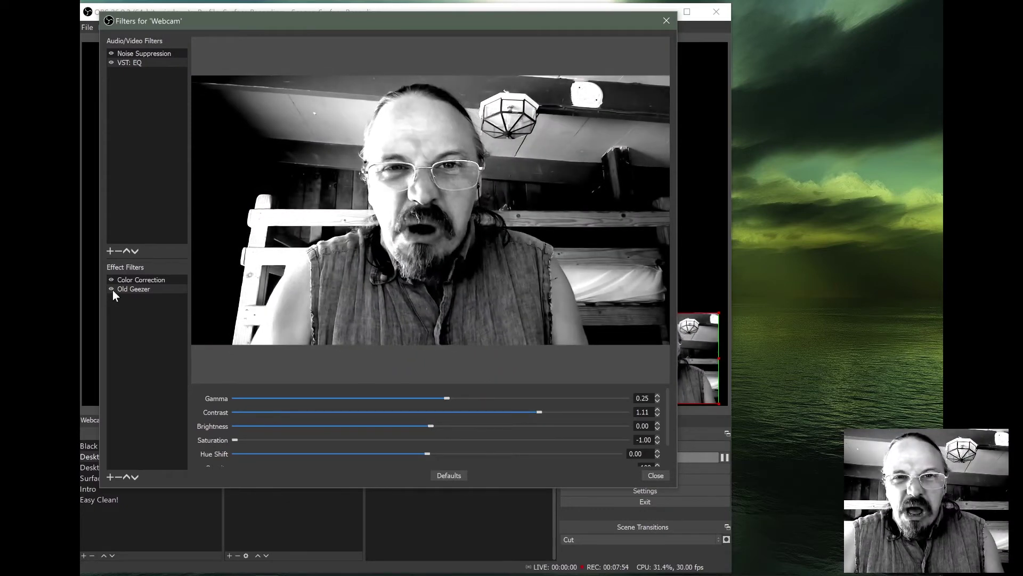
click(112, 289)
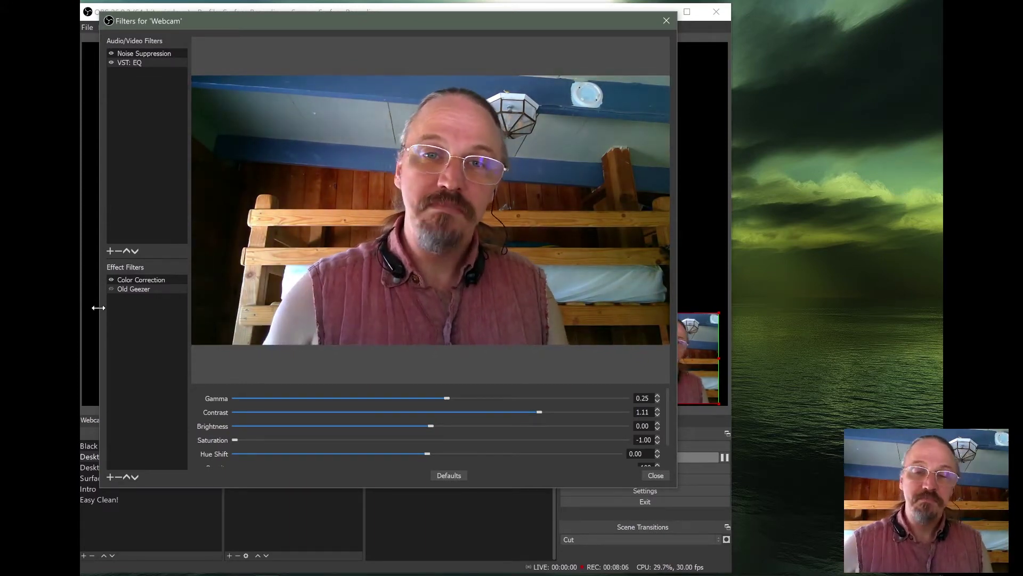
drag(448, 18, 484, 17)
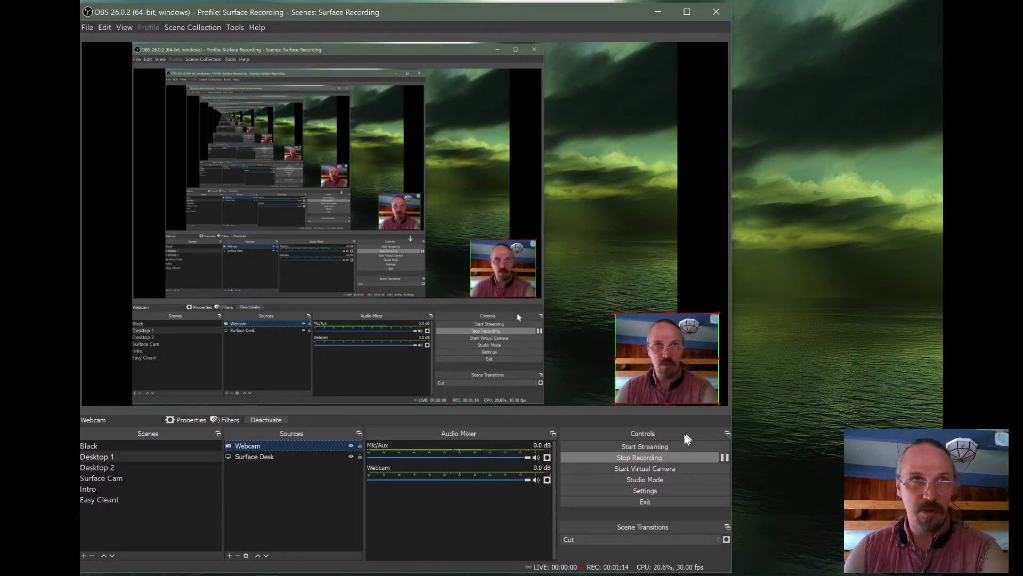
Resize the webcam overlay and move it to the lower right of the preview.
drag(658, 352, 524, 342)
mouse_move(684, 340)
mouse_down()
mouse_move(722, 351)
mouse_move(643, 313)
mouse_move(670, 331)
mouse_move(671, 350)
mouse_up()
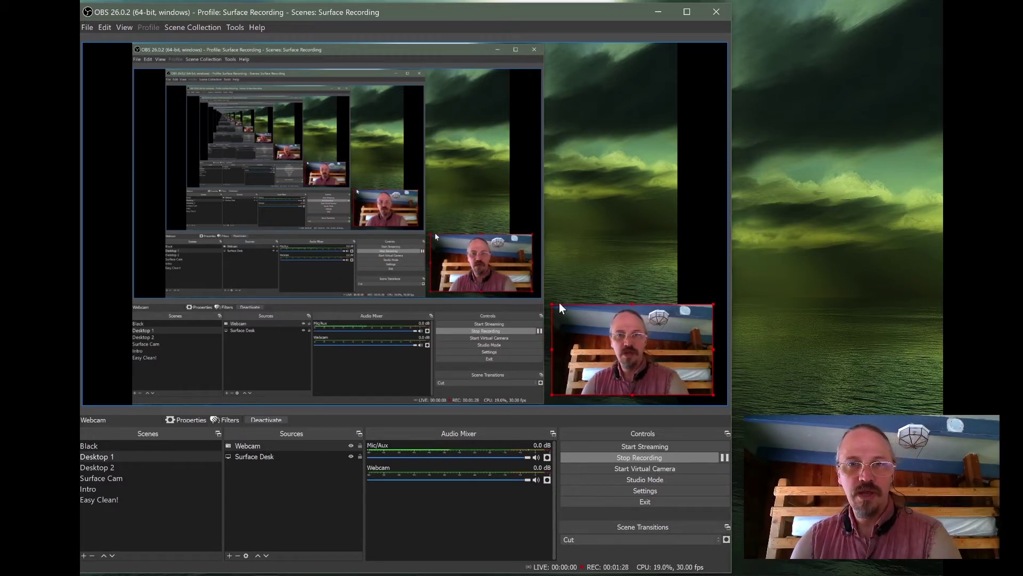
drag(551, 304, 451, 248)
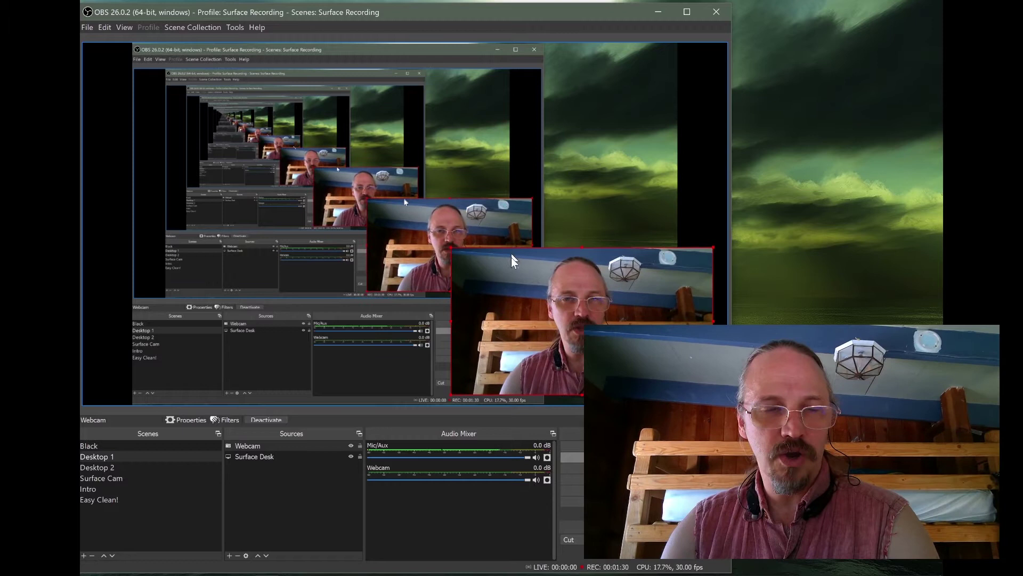
drag(451, 321, 554, 254)
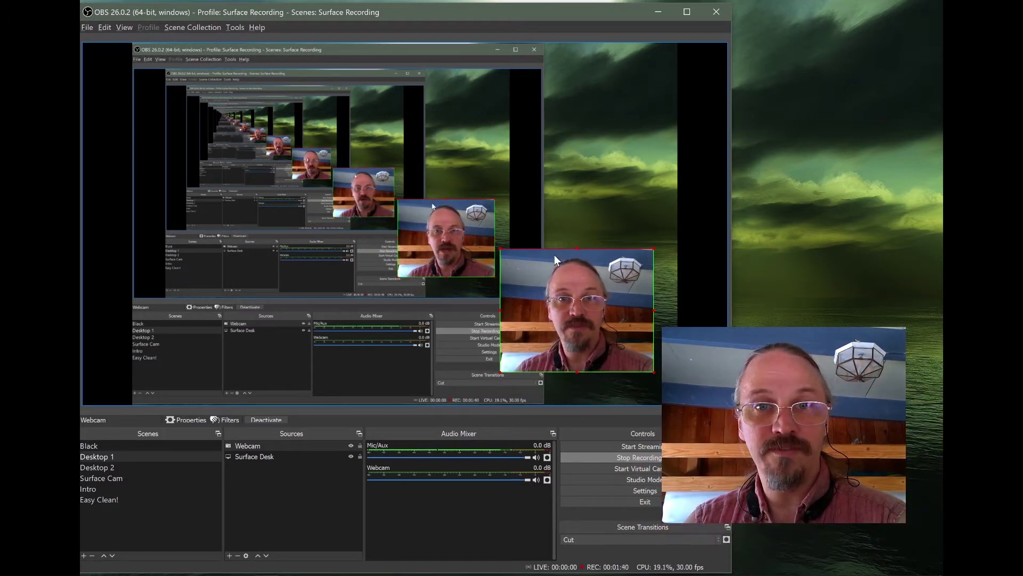
click(578, 246)
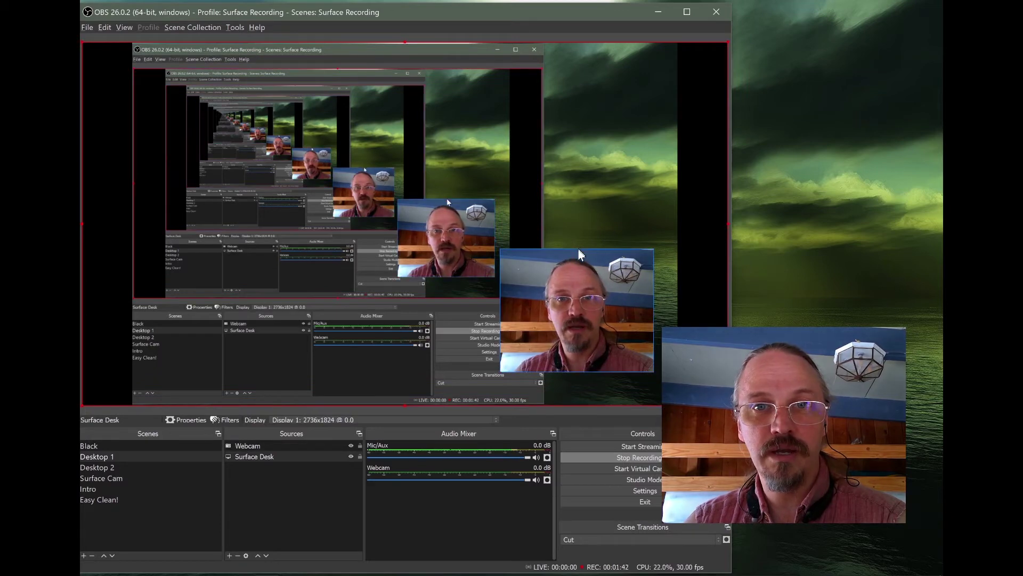
click(579, 259)
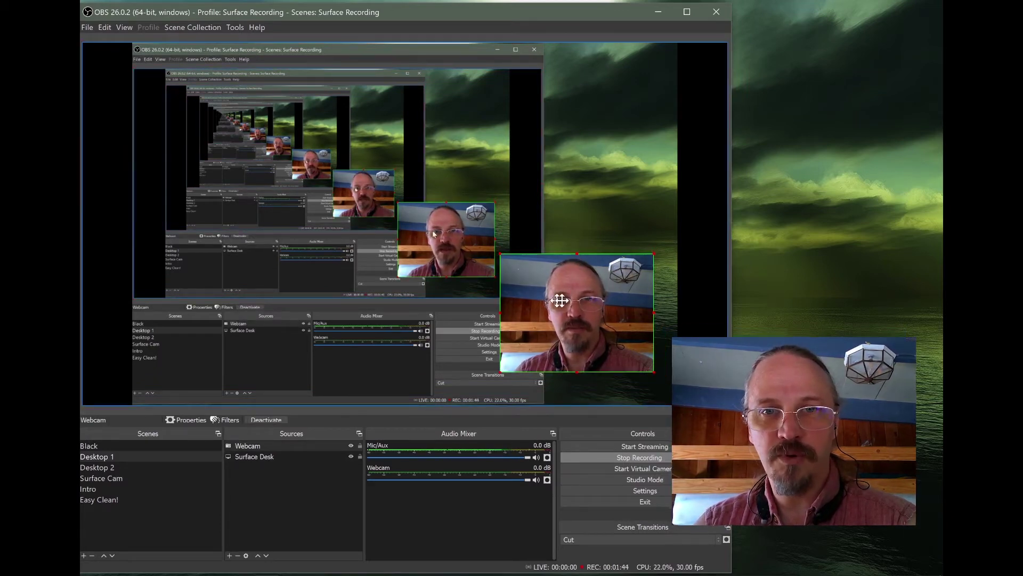
drag(544, 305, 609, 334)
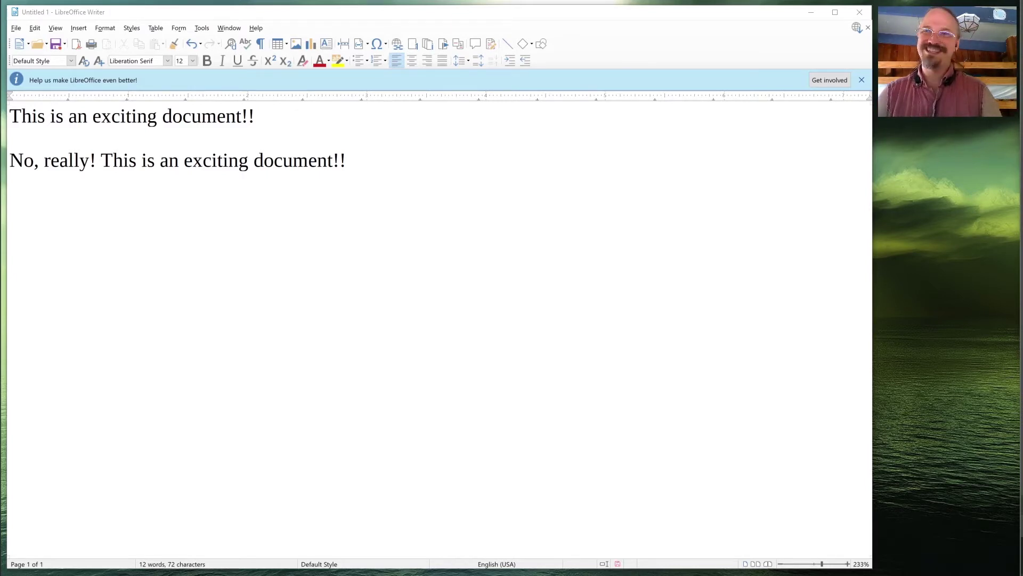
Bring OBS forward and switch to the full-screen Surface Cam scene.
click(114, 472)
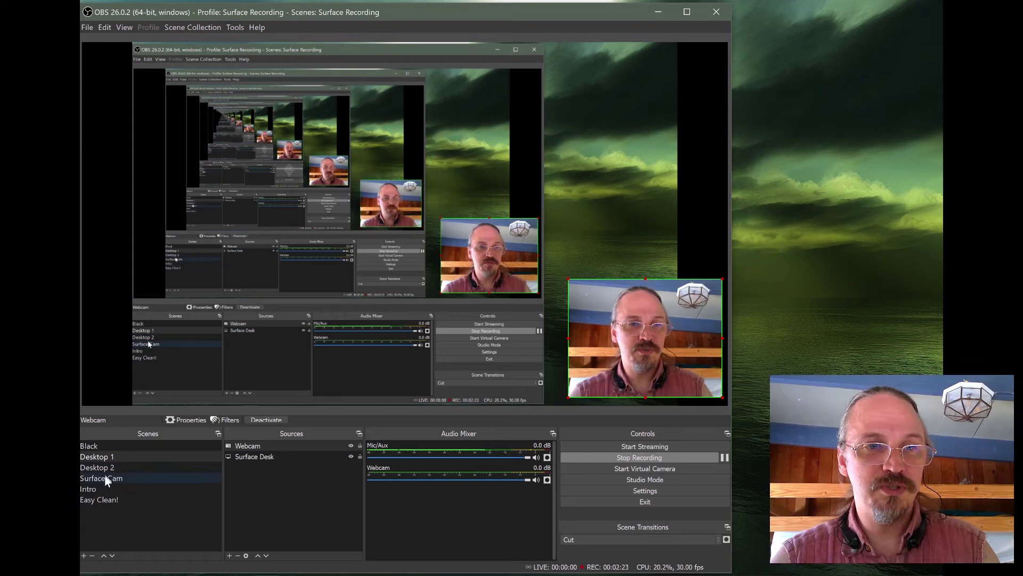
click(107, 478)
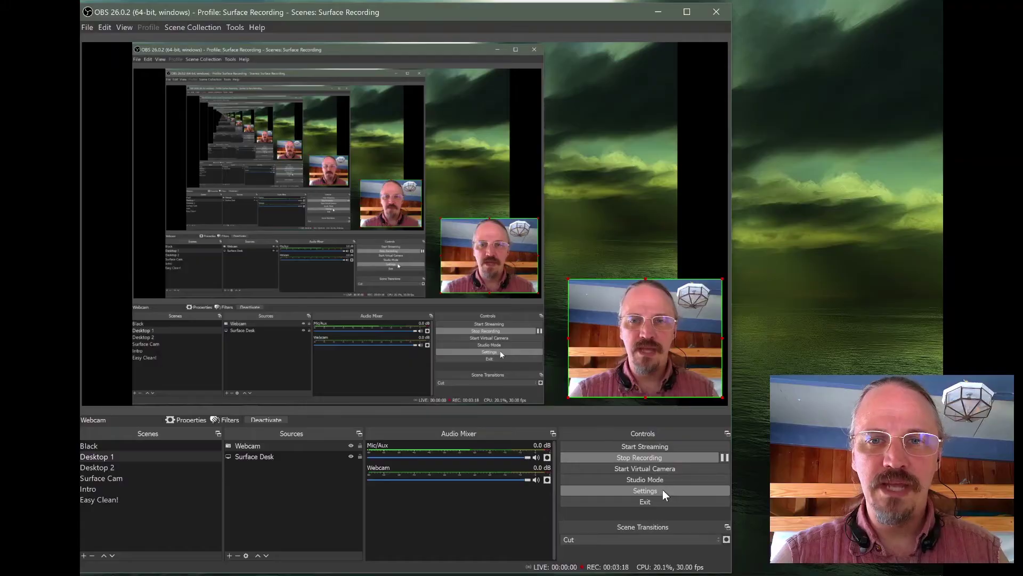
Check the Audio settings and close them without changes.
click(663, 488)
click(222, 171)
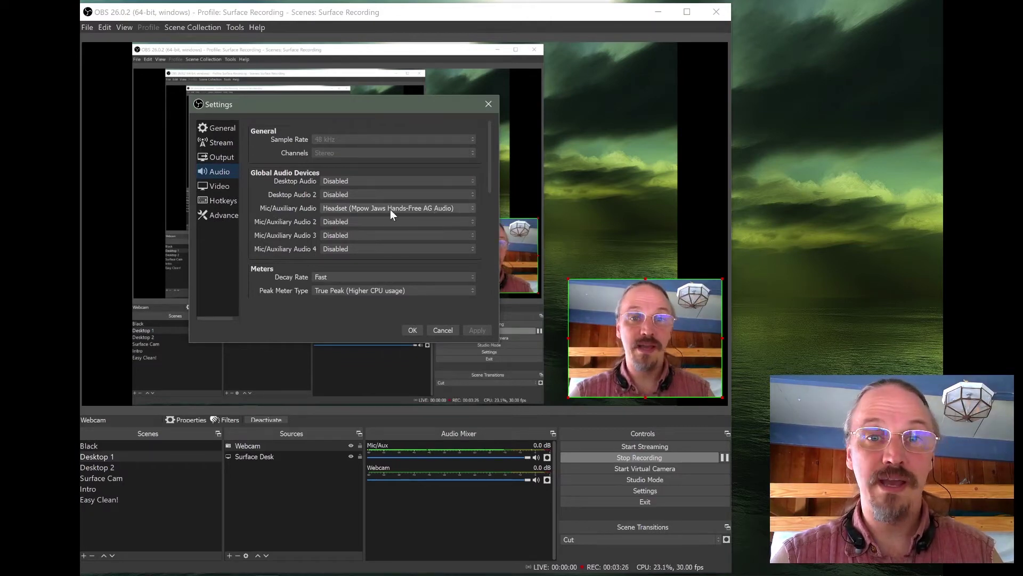
click(412, 330)
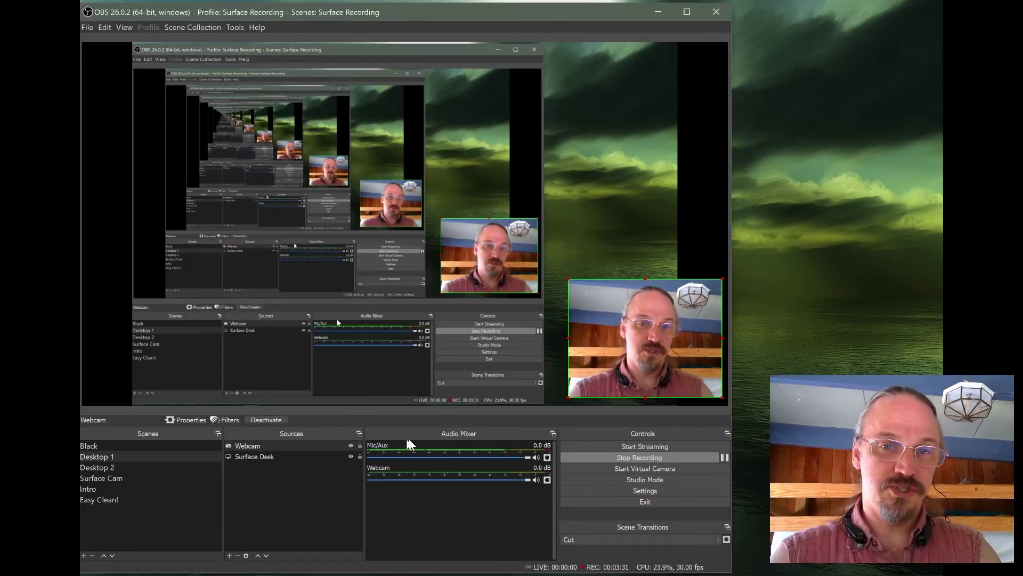
Open the Mic/Aux filters window and enlarge it.
right_click(457, 450)
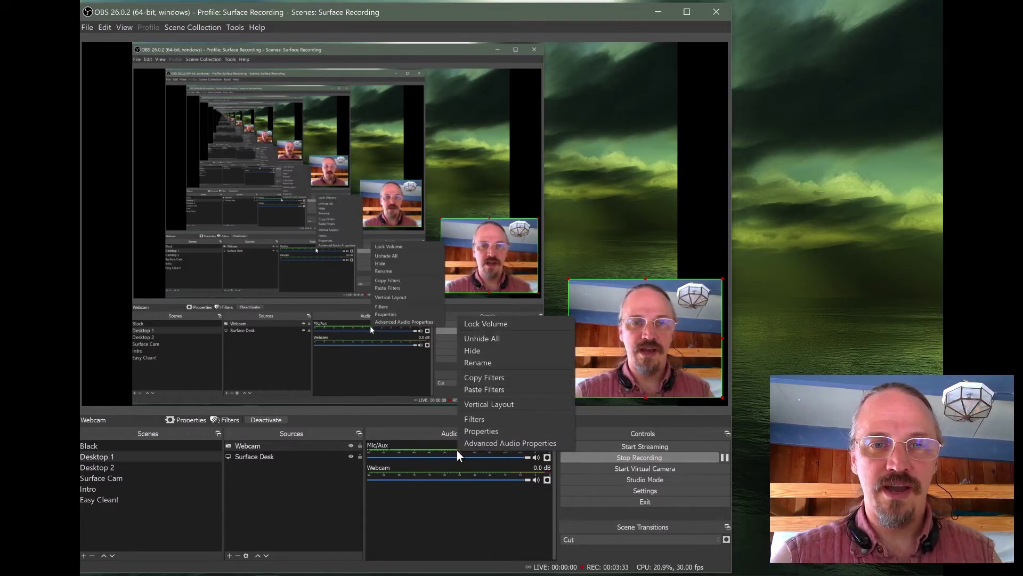
click(481, 420)
drag(401, 179, 287, 69)
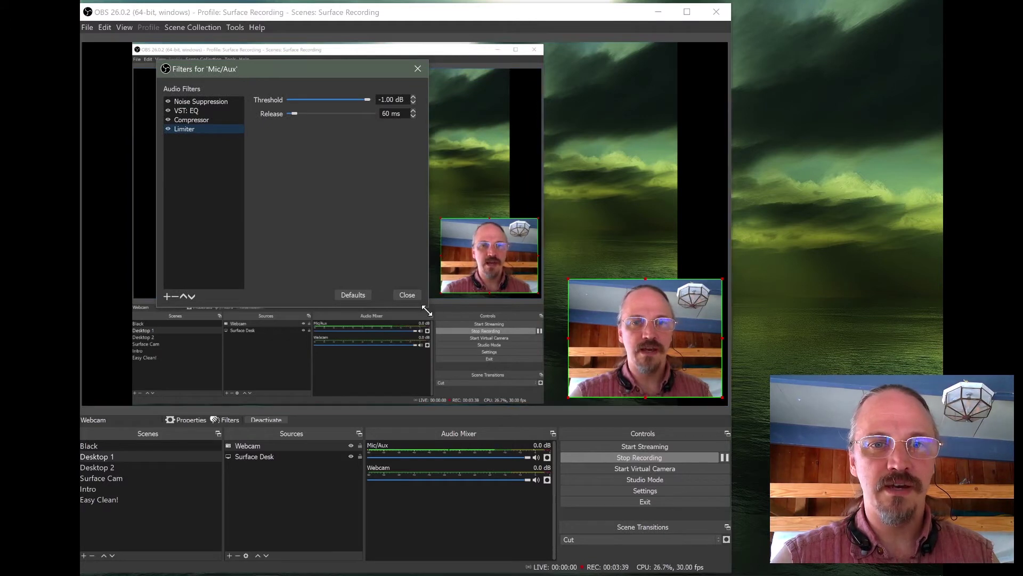
drag(427, 310, 569, 421)
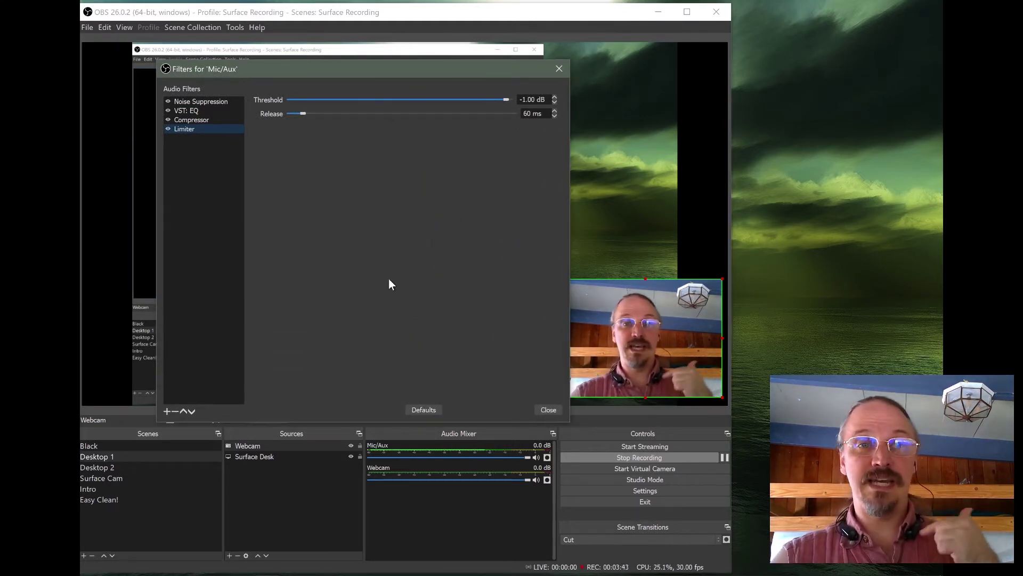
Inspect the Noise Suppression, VST: EQ (TDR Nova), Compressor and Limiter filters.
click(209, 112)
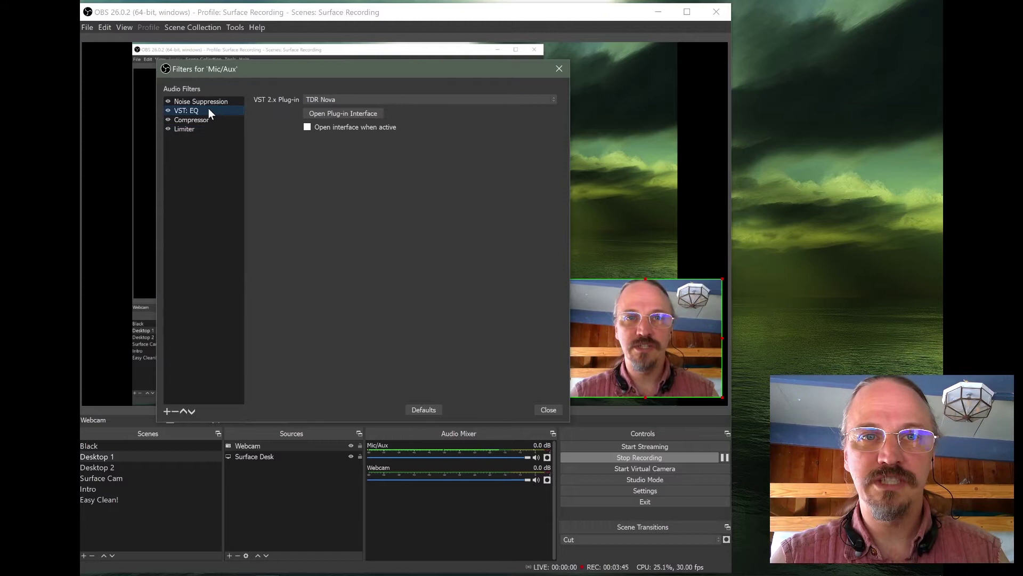
click(208, 104)
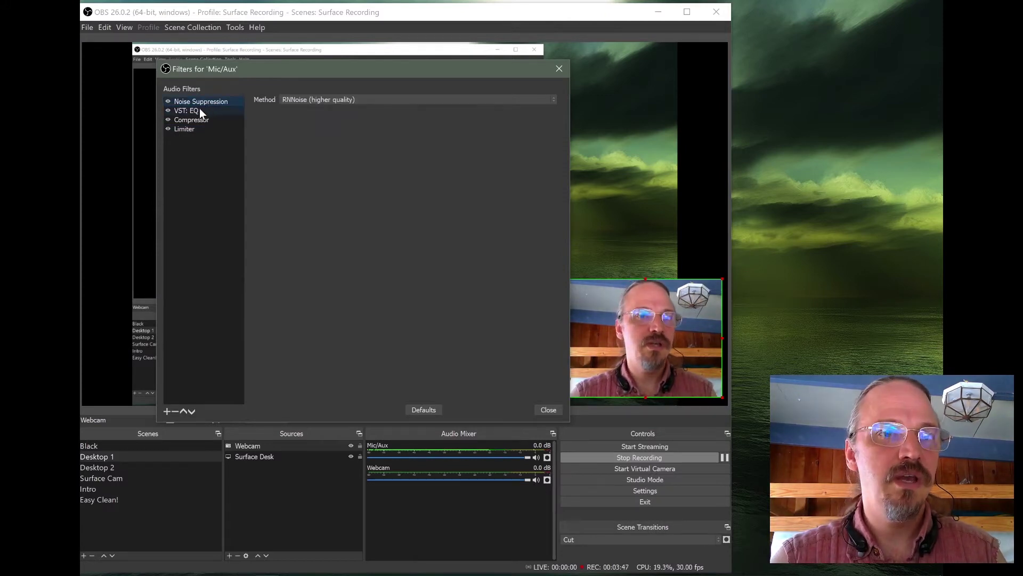
click(199, 109)
click(347, 113)
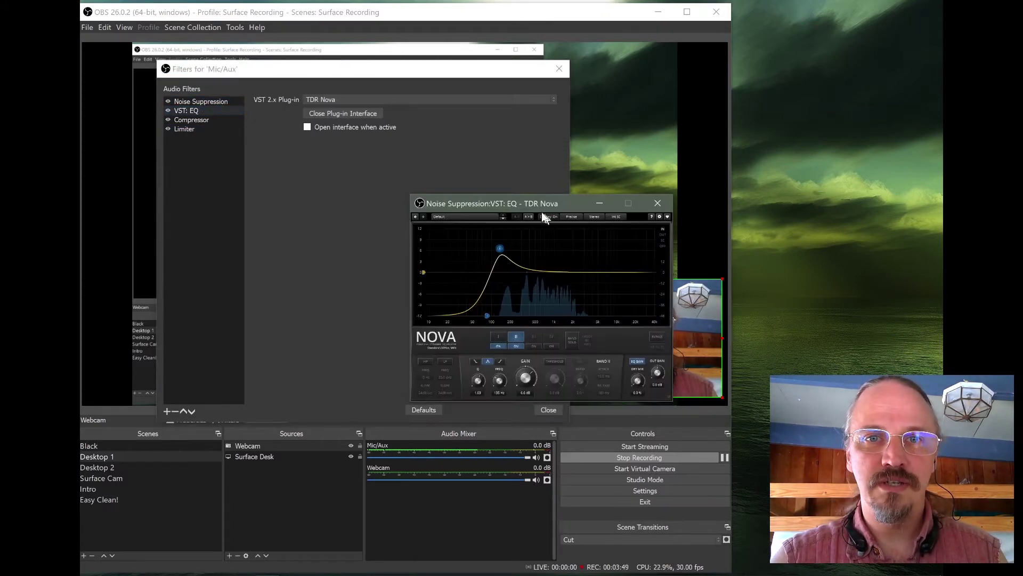
drag(538, 205, 459, 180)
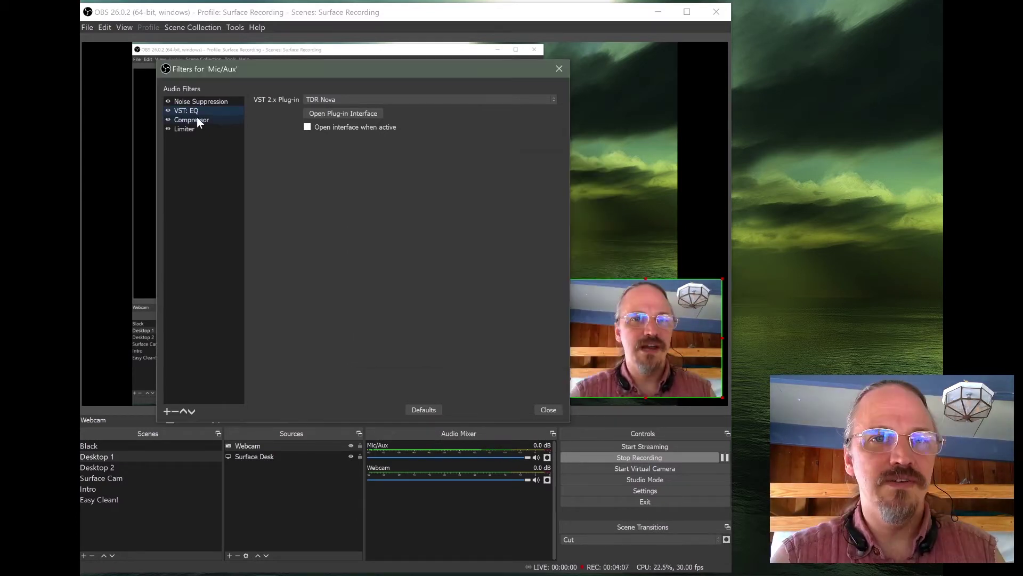
click(197, 119)
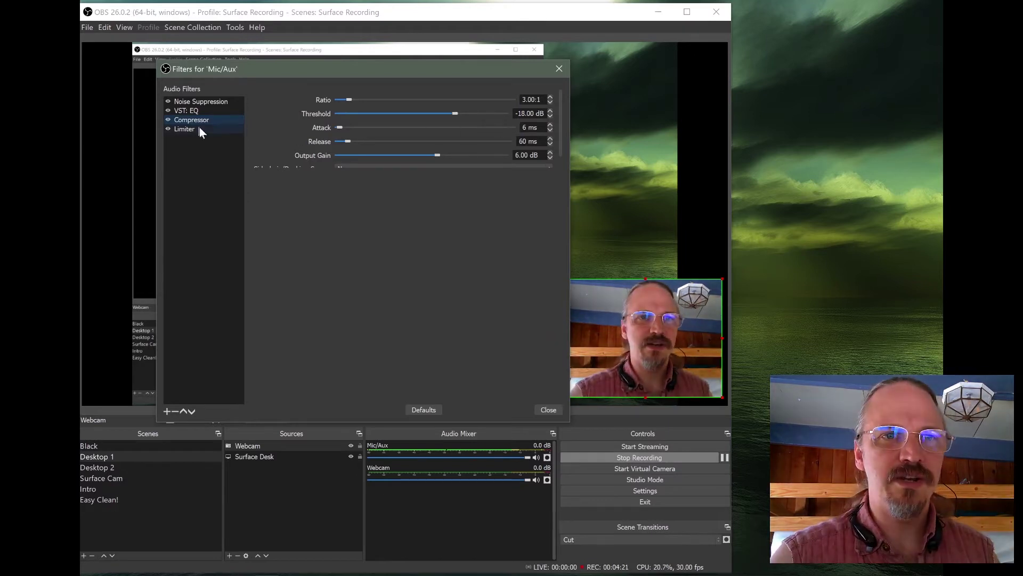
click(197, 129)
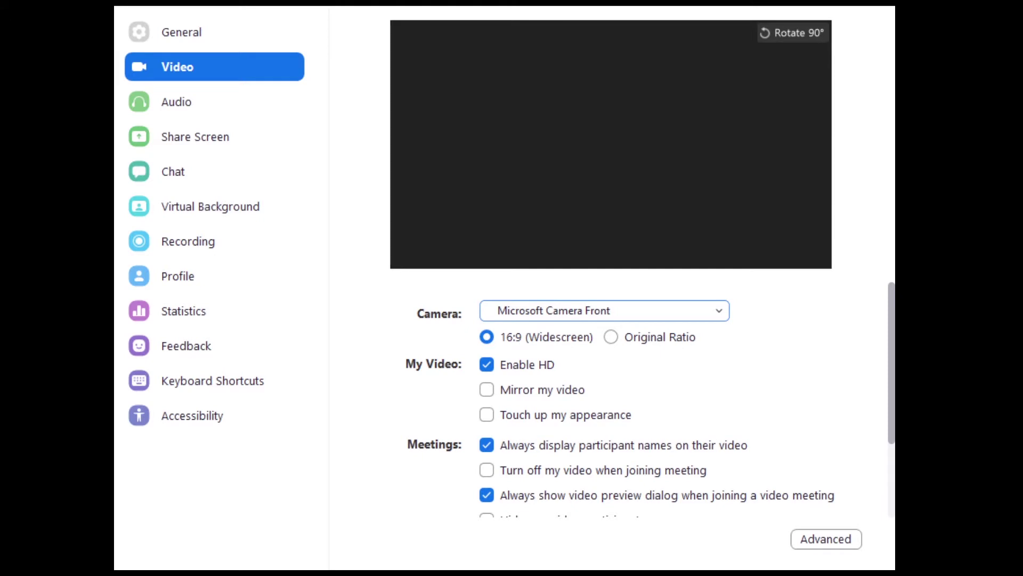
Choose OBS Virtual Camera in Zoom's Camera dropdown, replacing Microsoft Camera Front.
key(Down)
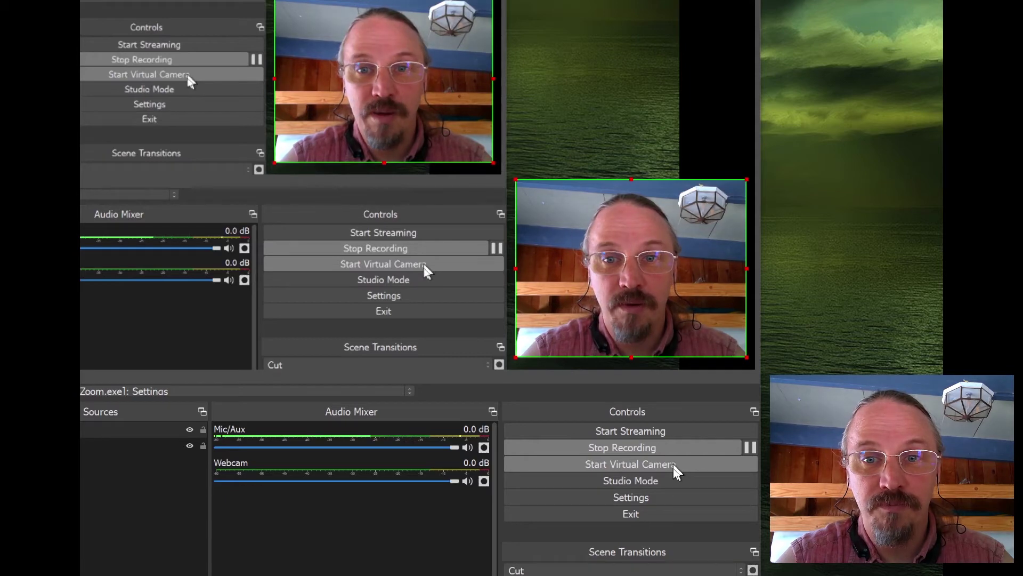
Start the OBS virtual camera, move the Zoom Settings window off-screen and bring Writer forward.
click(673, 468)
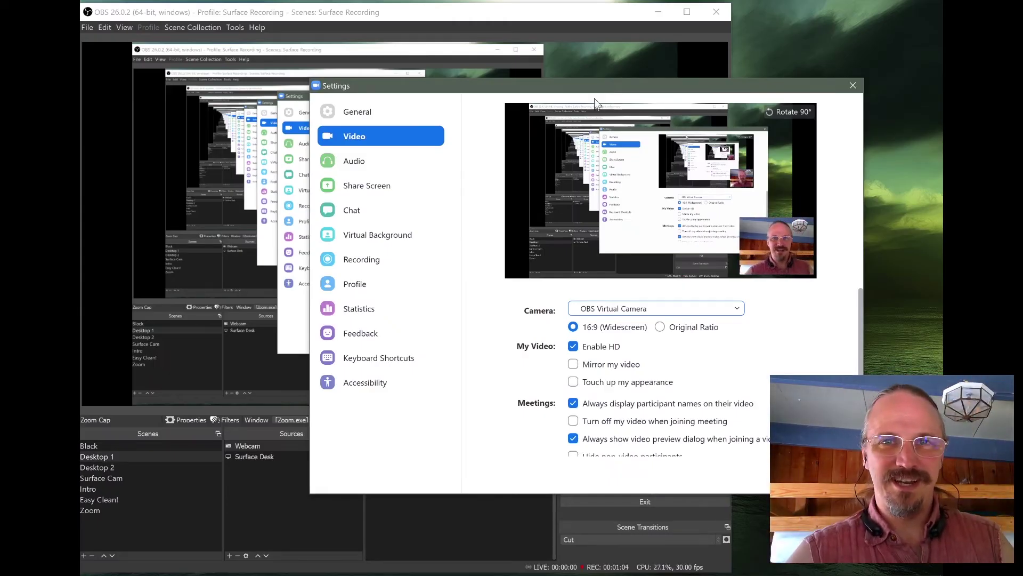
mouse_move(594, 96)
mouse_down()
mouse_move(560, 83)
mouse_move(571, 75)
mouse_move(619, 88)
mouse_move(579, 89)
mouse_up()
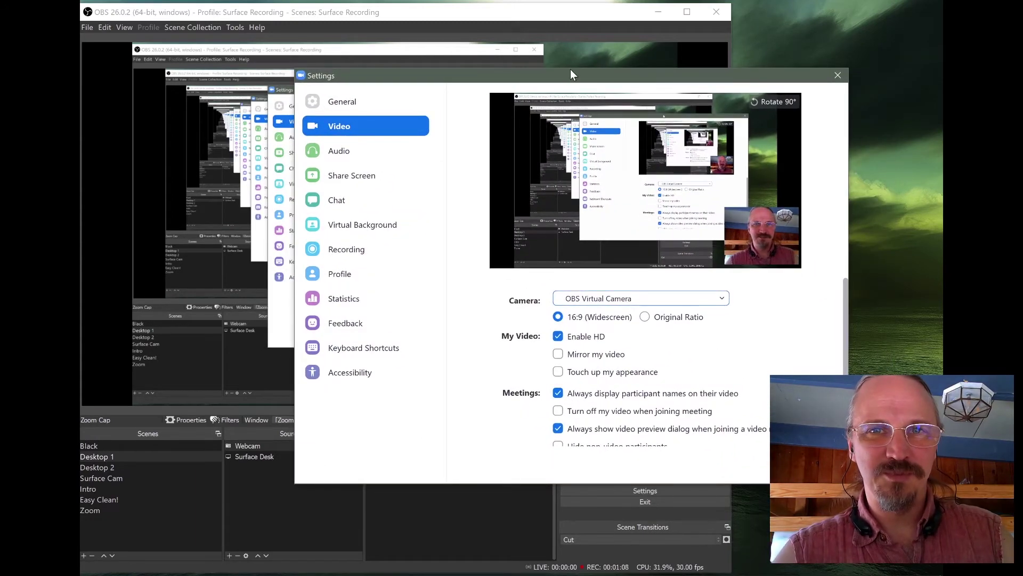
drag(570, 76, 80, 85)
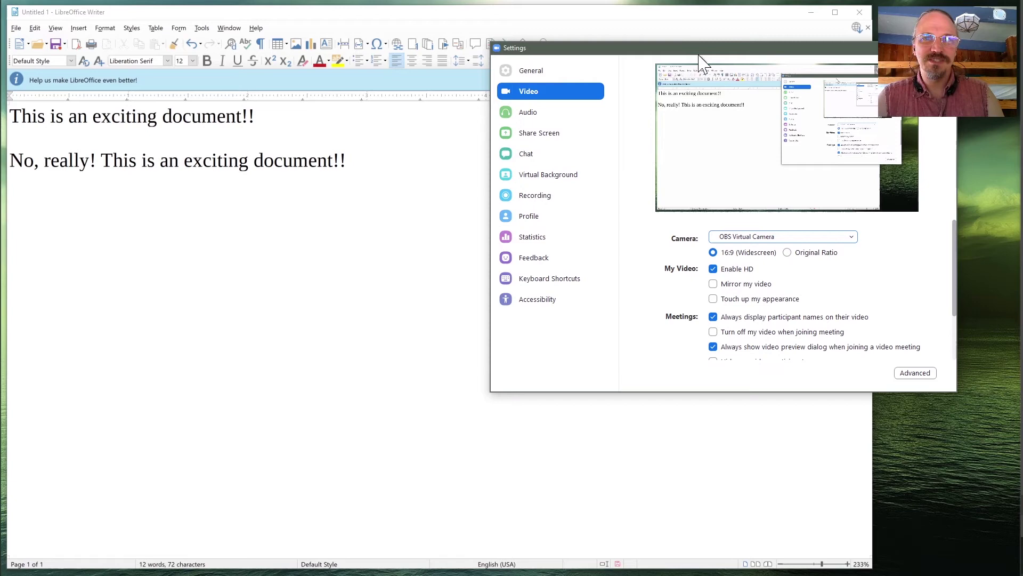
drag(694, 51, 768, 572)
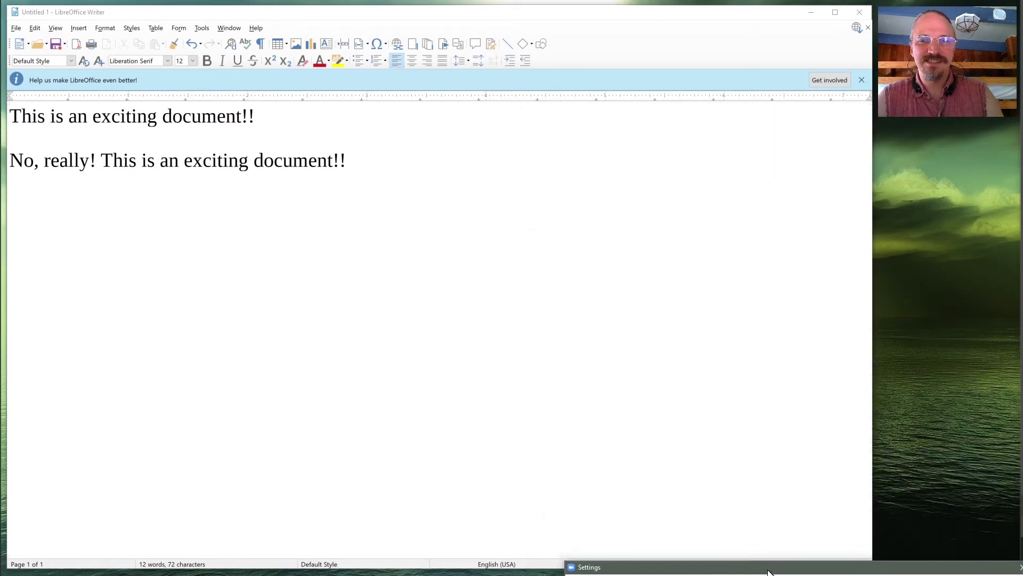
click(731, 525)
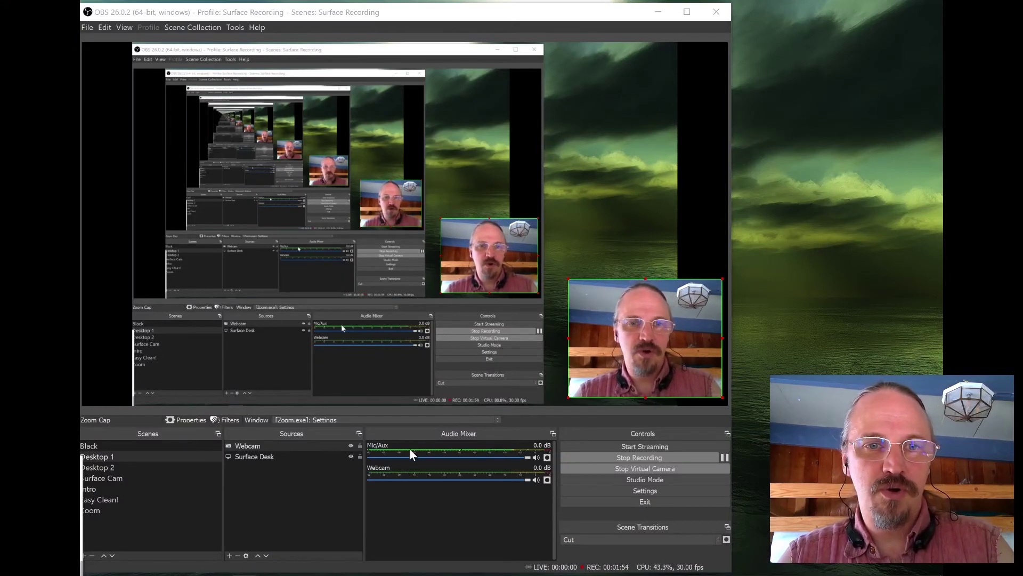
In Mic/Aux's Advanced Audio Properties, choose Monitor and Output for audio monitoring.
right_click(427, 450)
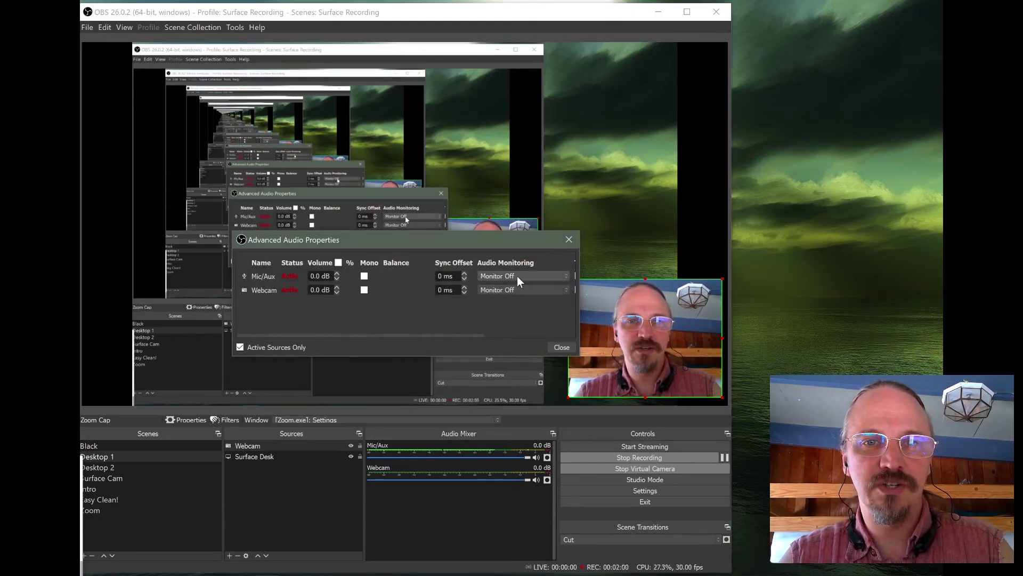
click(535, 277)
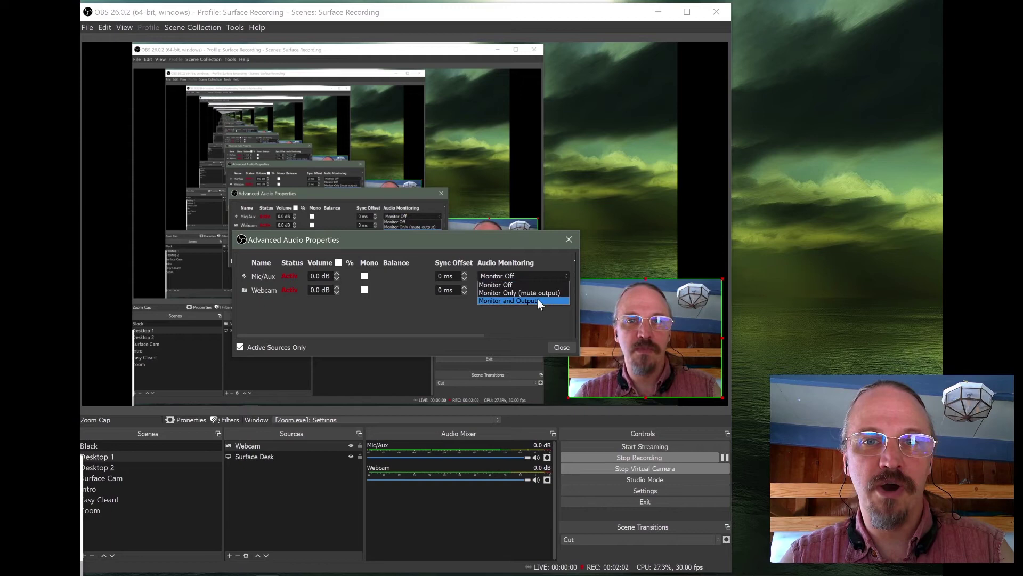
click(539, 301)
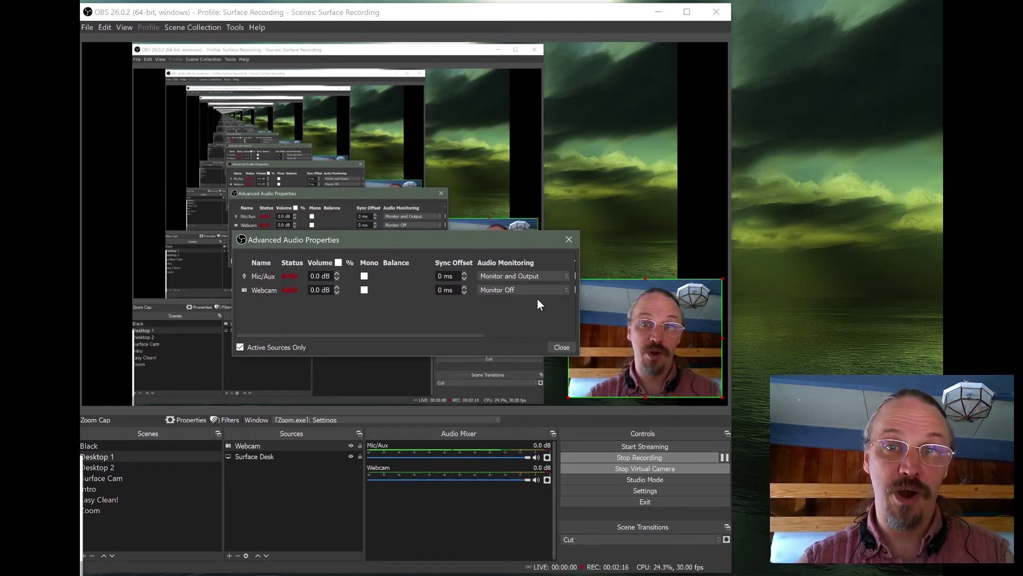
click(569, 239)
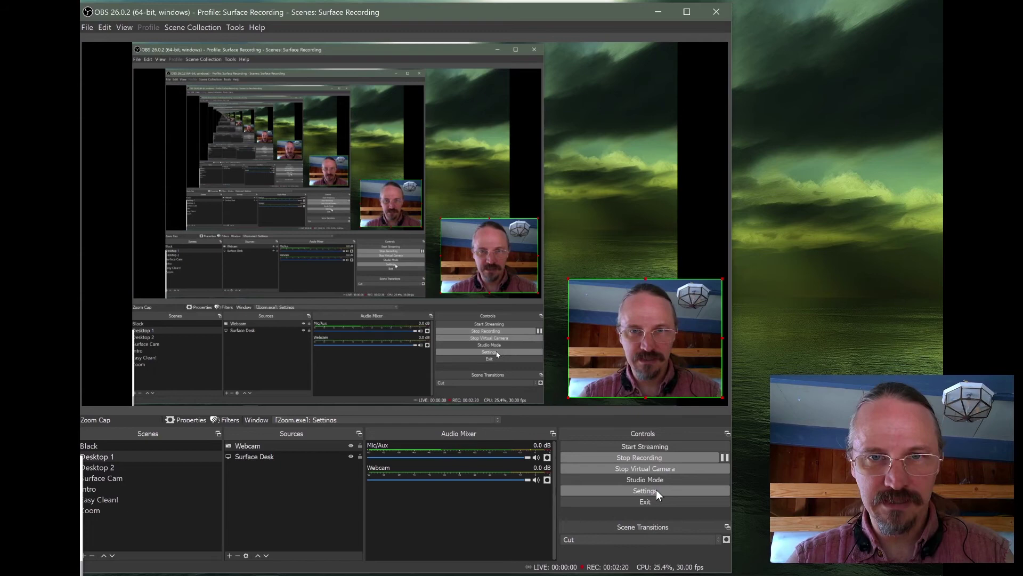
In OBS Audio settings, pick CABLE-A Input (VB-Audio Cable A) as the Monitoring Device.
click(657, 489)
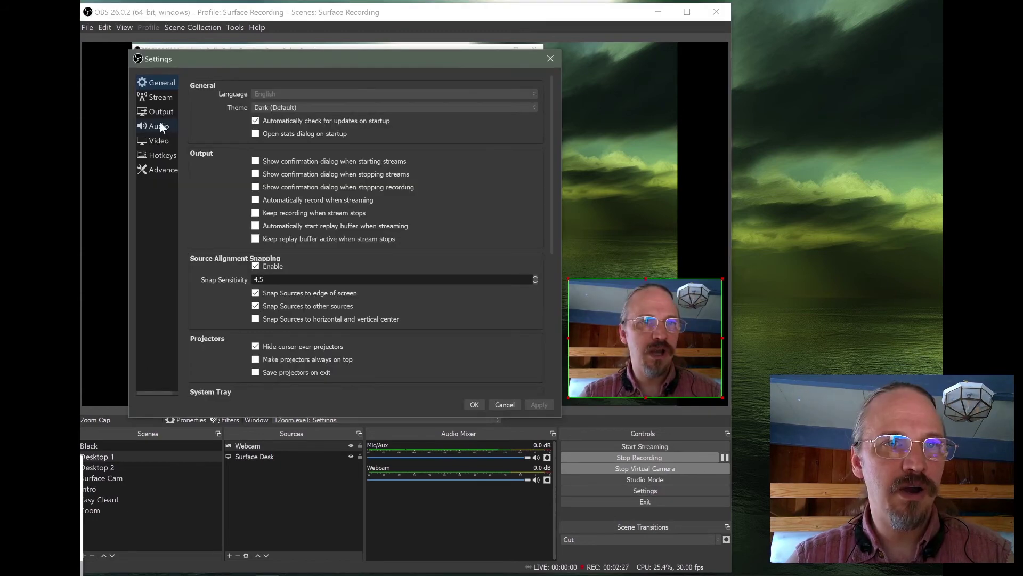
click(159, 126)
scroll(191, 341, down, 5)
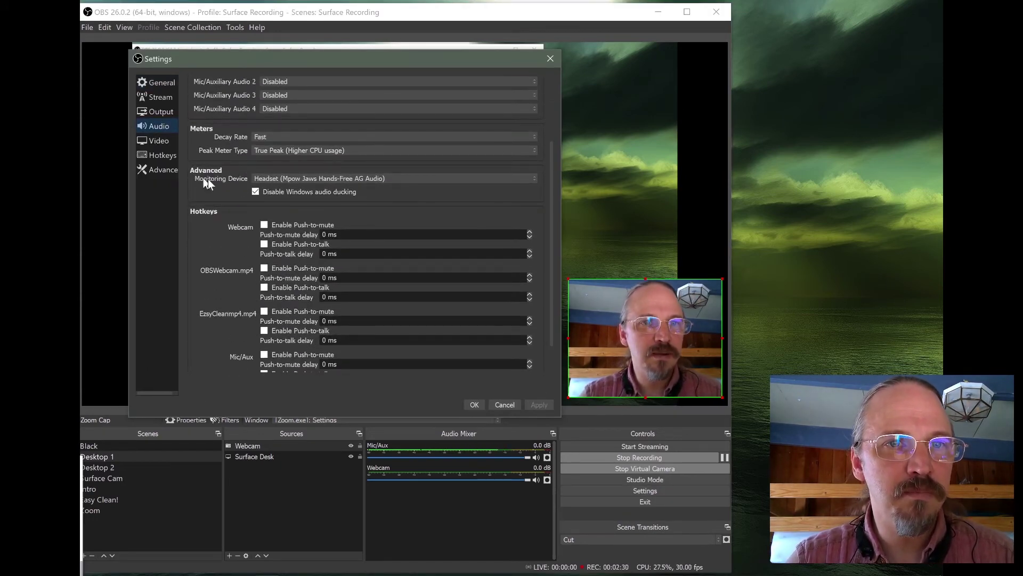
click(386, 183)
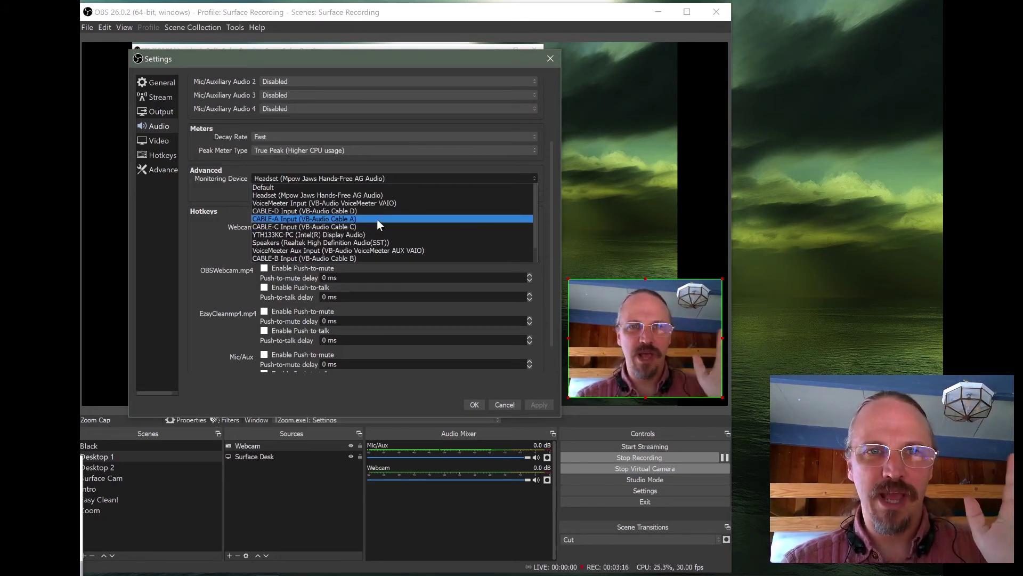
click(376, 219)
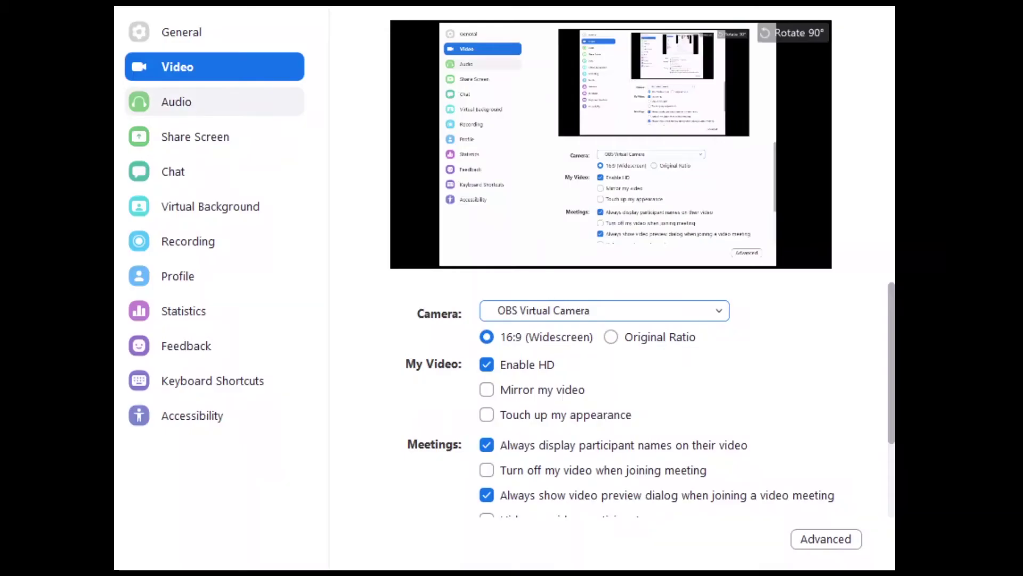
Switch Zoom Settings to the Audio page.
click(214, 101)
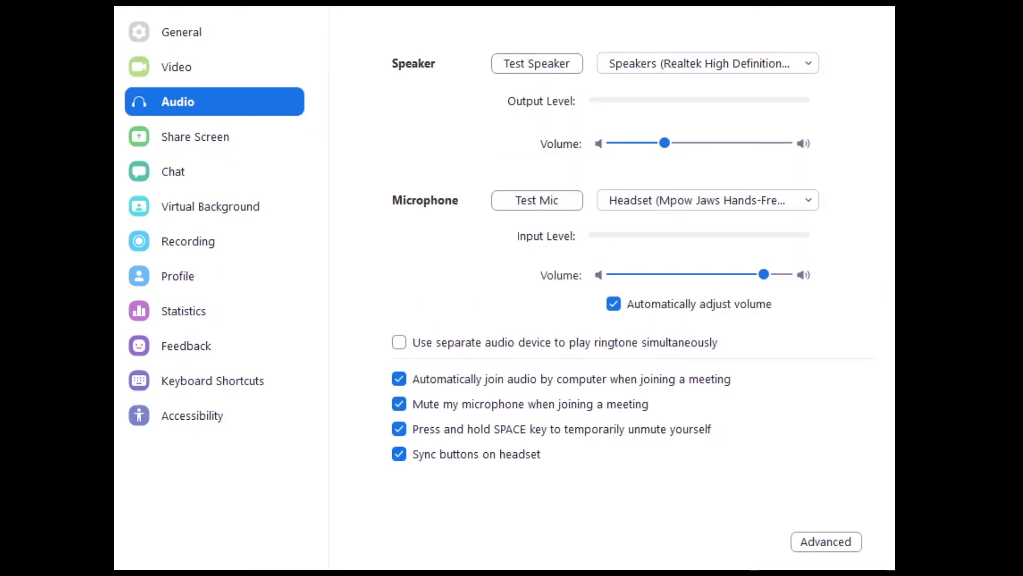